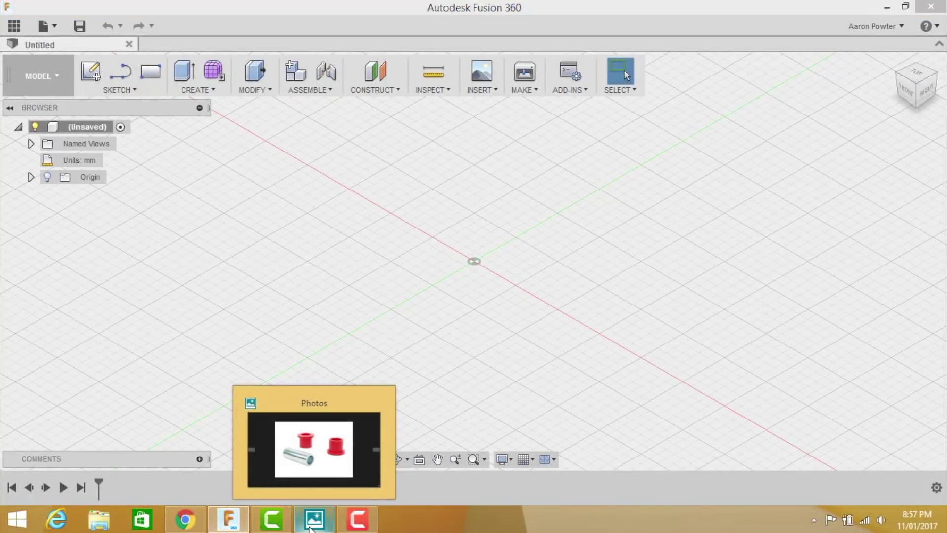
- Review the bushing Kit Specifications reference photo, then close the photo viewer
{"action": "left_click", "coordinate": [311, 528]}
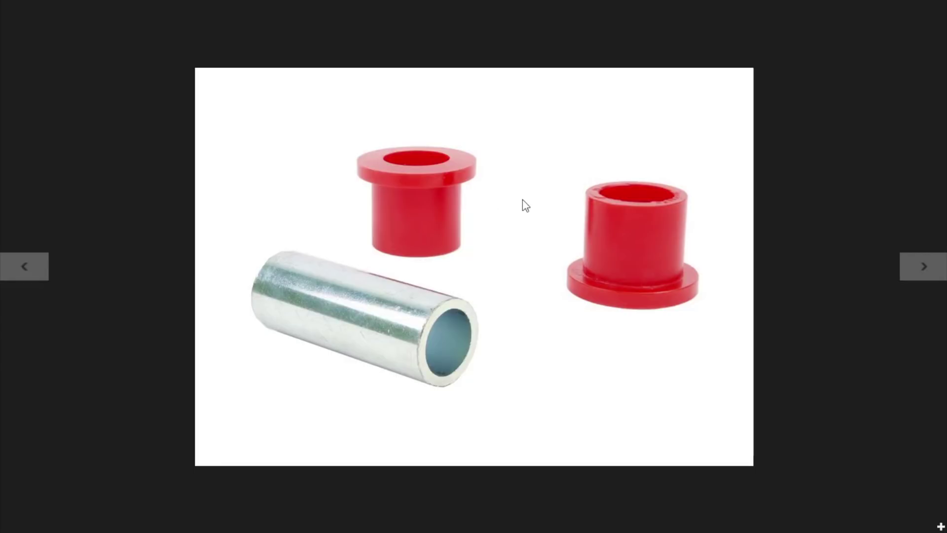
{"action": "left_click", "coordinate": [24, 269]}
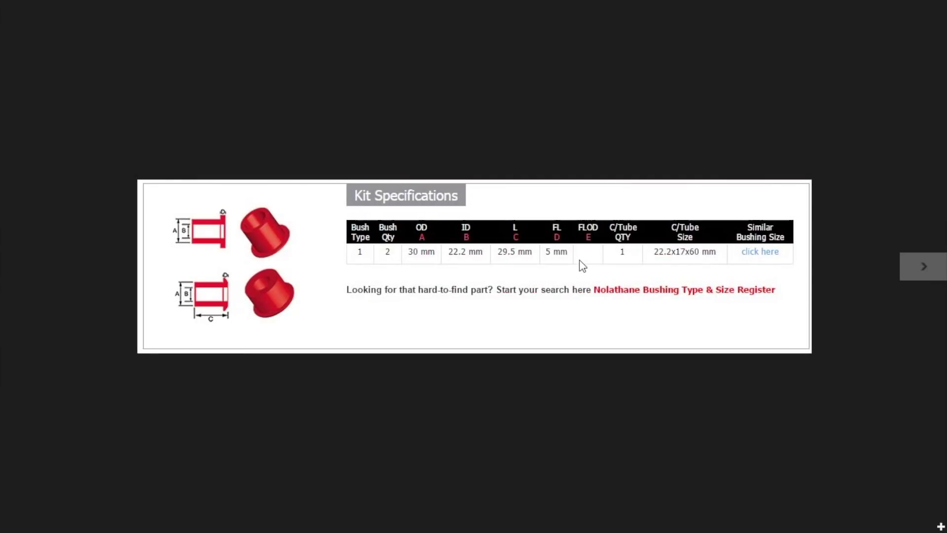
{"action": "left_click", "coordinate": [912, 10]}
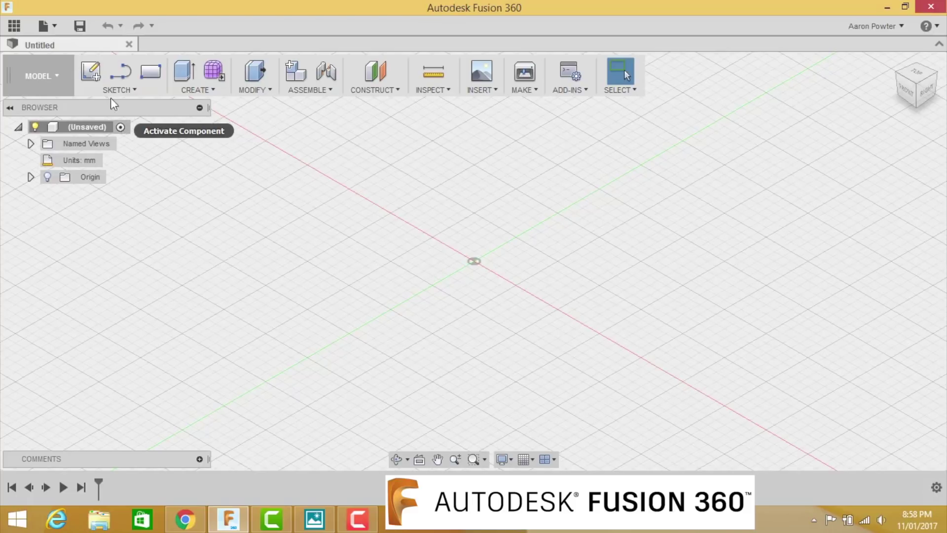
- Sketch a 38 mm diameter circle centred at the origin on the XY plane
{"action": "left_click", "coordinate": [93, 72]}
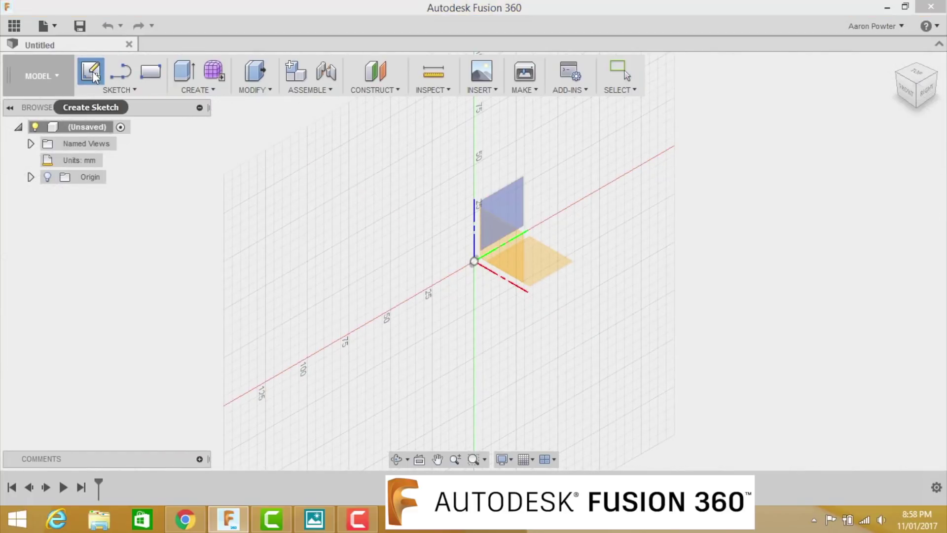
{"action": "left_click", "coordinate": [552, 254]}
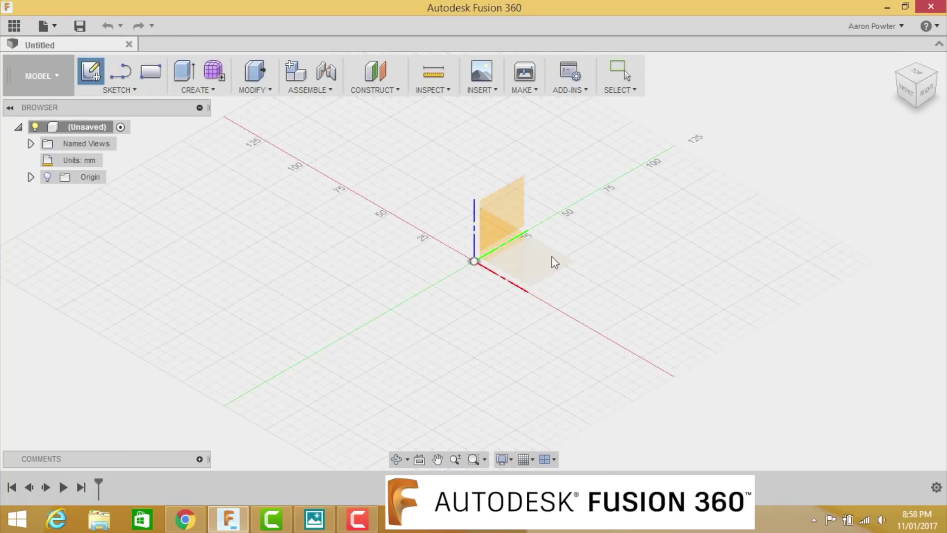
{"action": "left_click", "coordinate": [118, 90]}
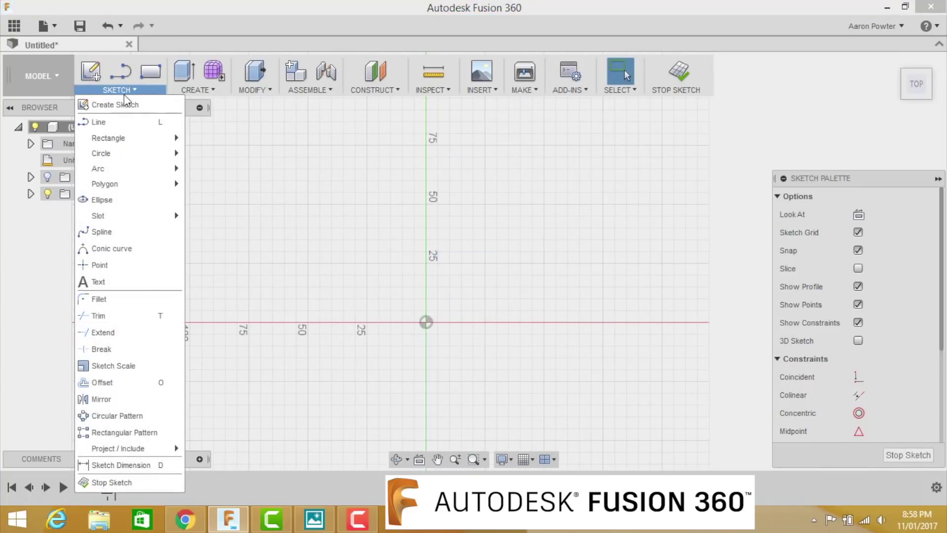
{"action": "mouse_move", "coordinate": [131, 158]}
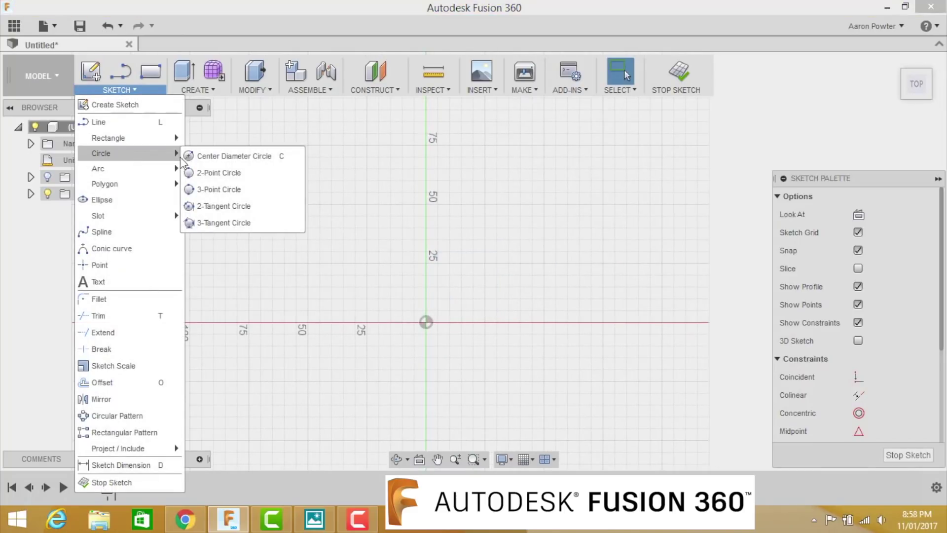
{"action": "left_click", "coordinate": [214, 158]}
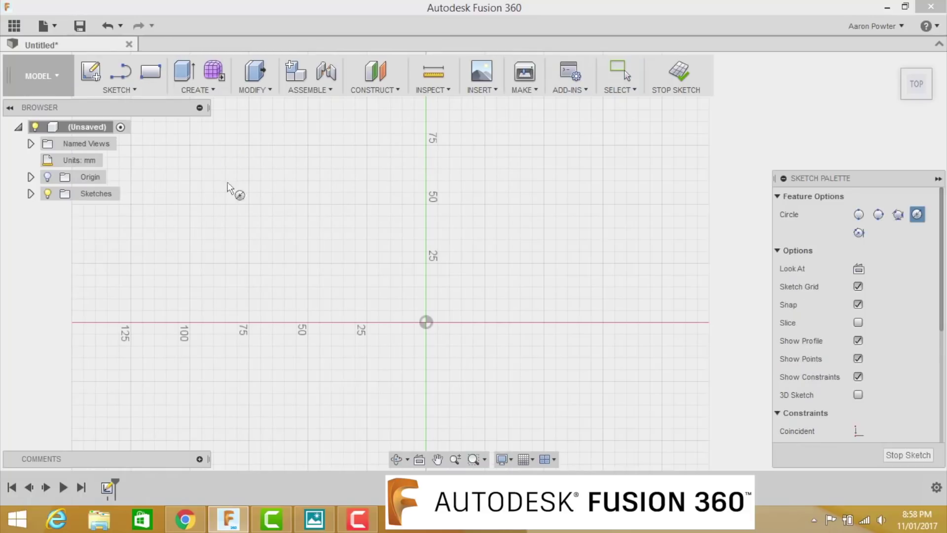
{"action": "left_click", "coordinate": [431, 327]}
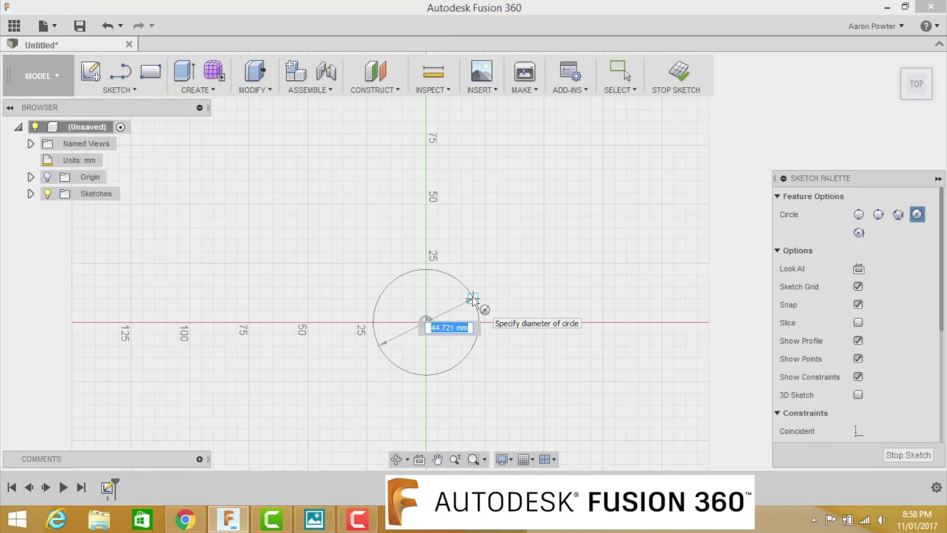
{"action": "type", "text": "38"}
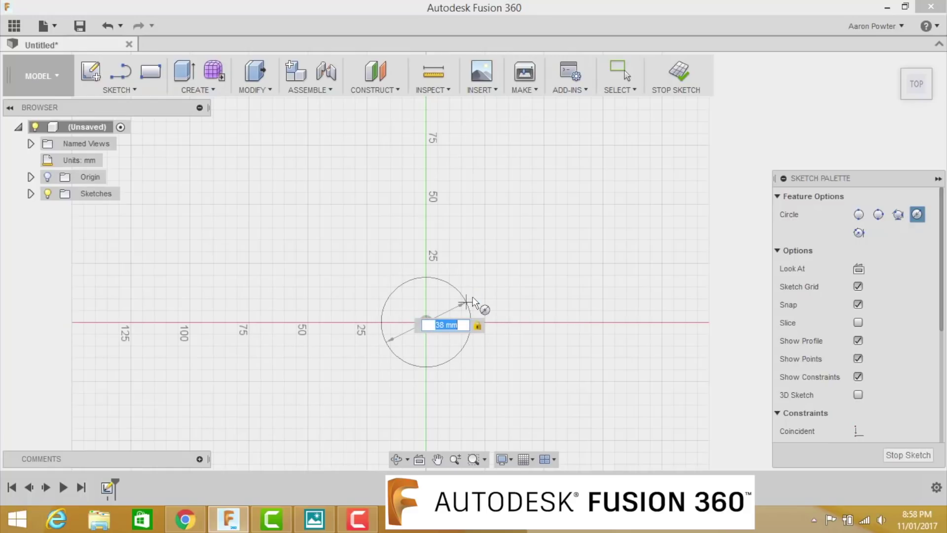
{"action": "key", "text": "Return"}
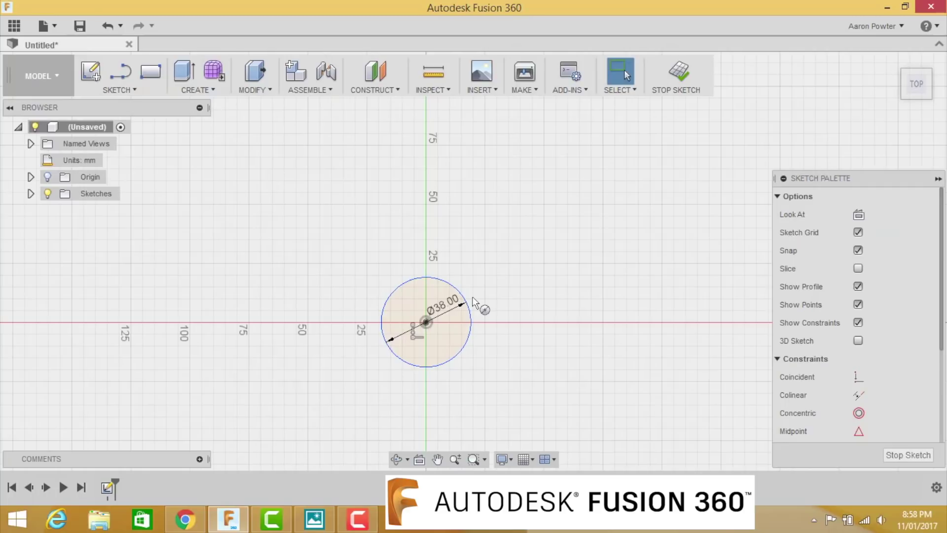
- Extrude the circle 5 mm into a new solid disc body
{"action": "left_click", "coordinate": [199, 91]}
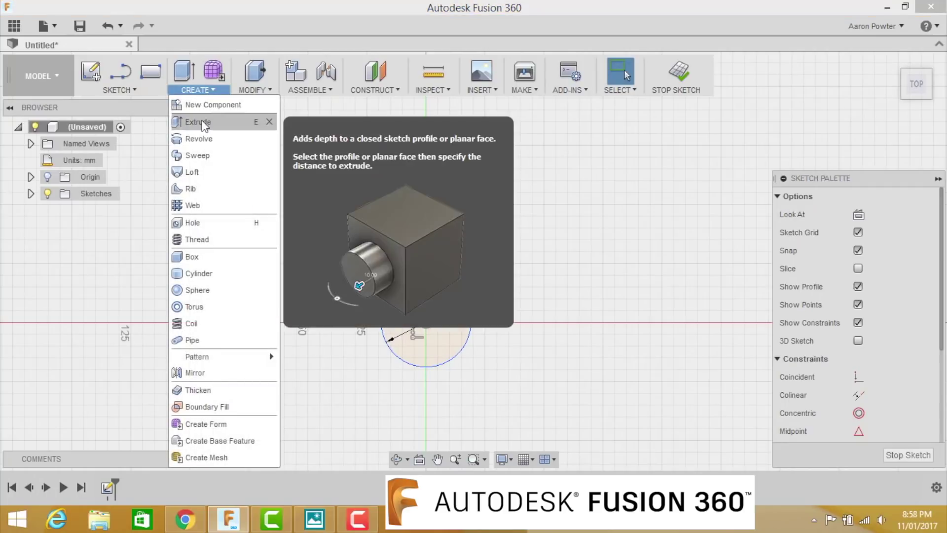
{"action": "left_click", "coordinate": [204, 122]}
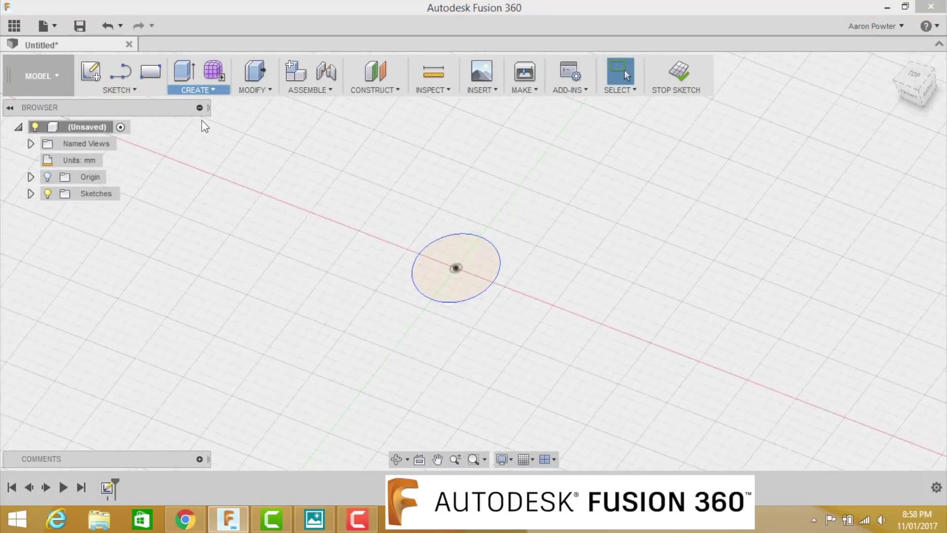
{"action": "left_click", "coordinate": [470, 279]}
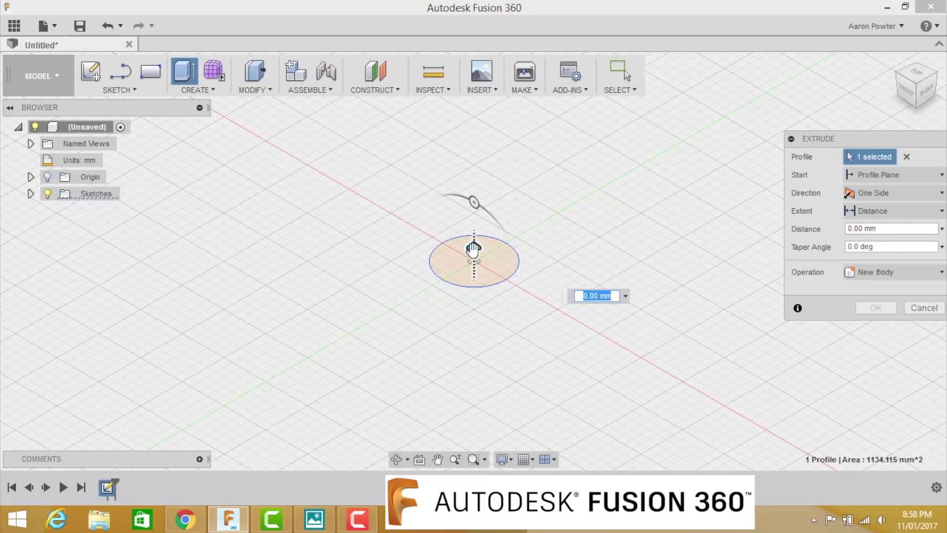
{"action": "left_click_drag", "start_coordinate": [473, 249], "coordinate": [473, 238]}
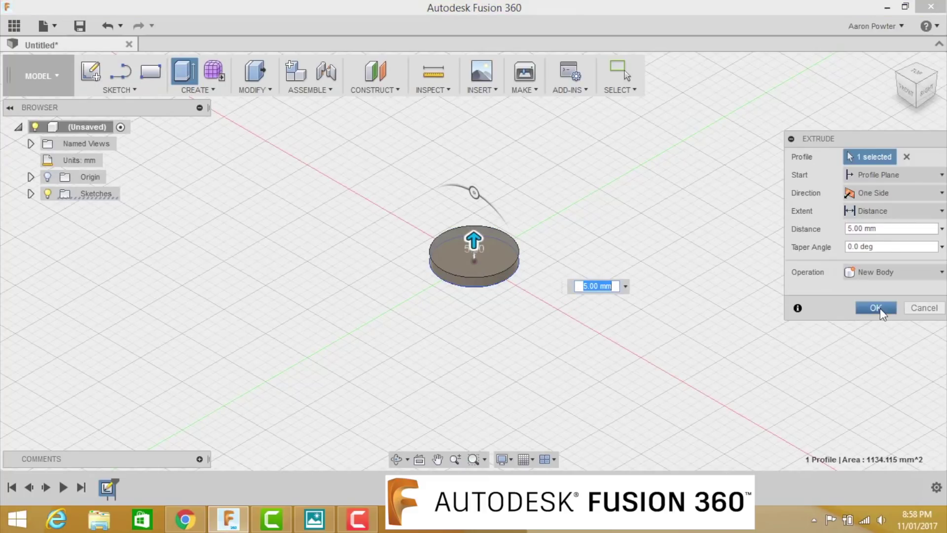
{"action": "left_click", "coordinate": [878, 309]}
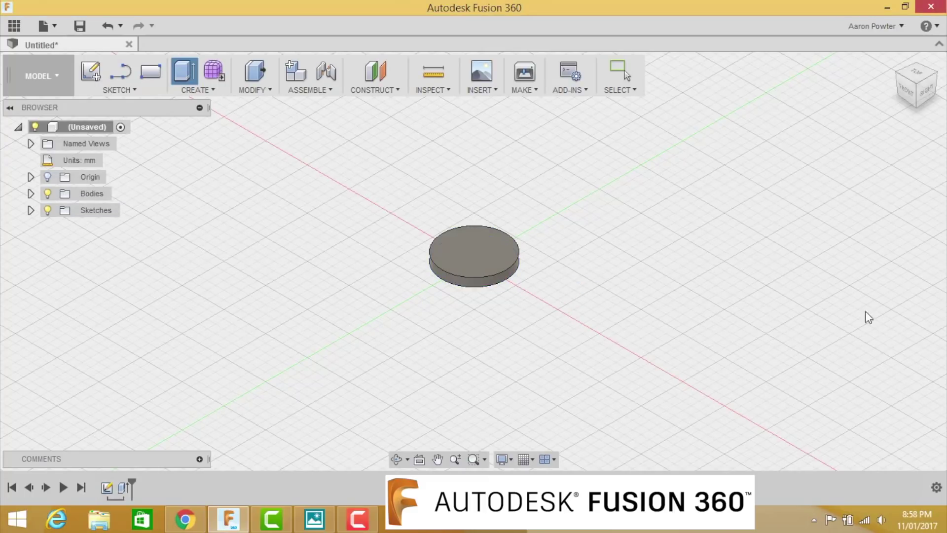
- Sketch a 30 mm diameter circle centred at the origin on the disc's top face
{"action": "left_click", "coordinate": [490, 254]}
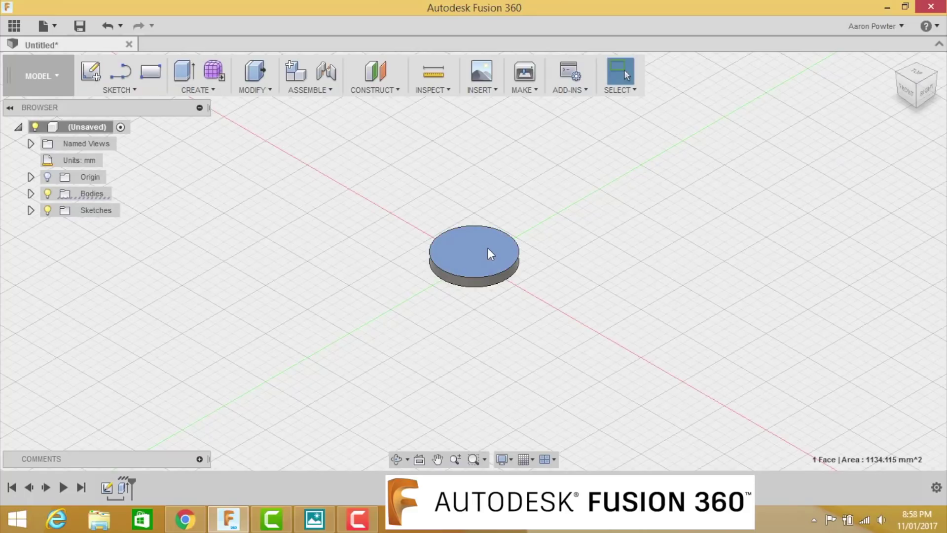
{"action": "left_click", "coordinate": [119, 90]}
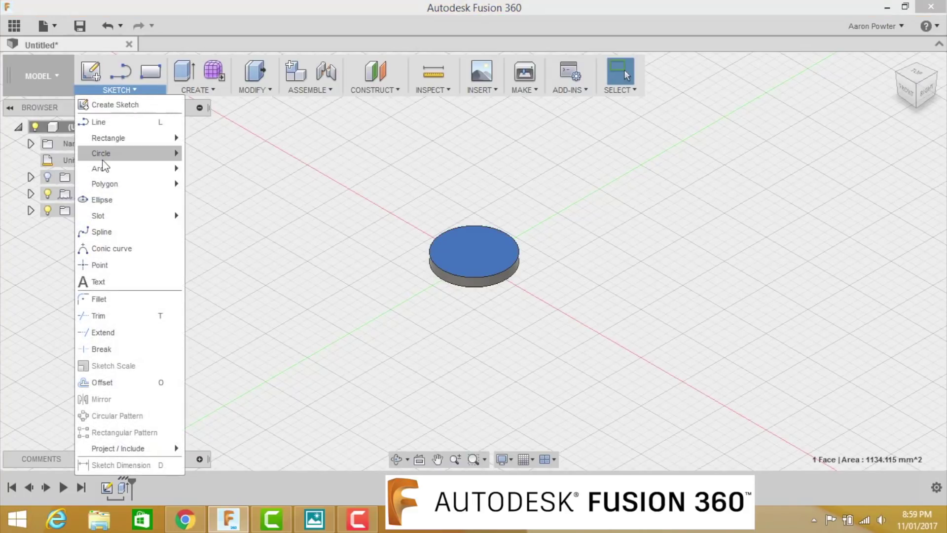
{"action": "mouse_move", "coordinate": [101, 159]}
{"action": "left_click", "coordinate": [222, 156]}
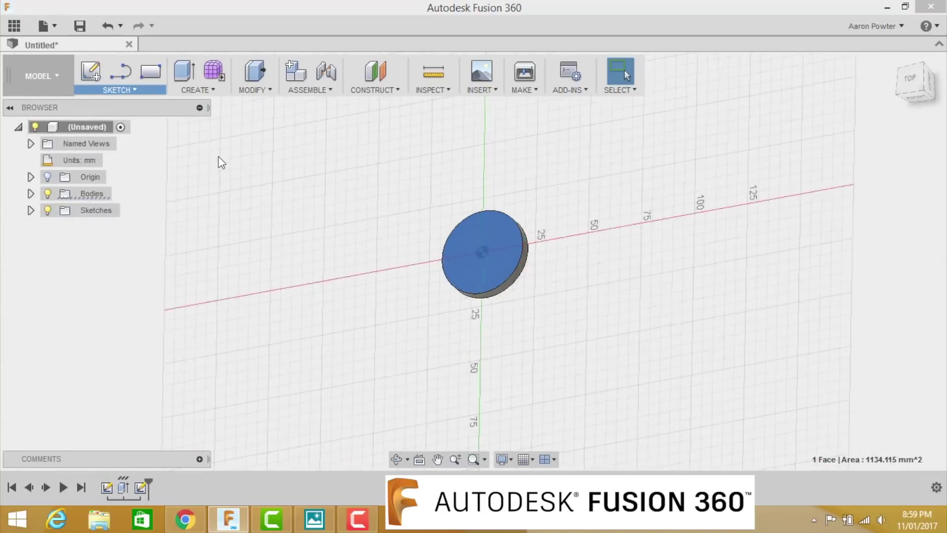
{"action": "left_click", "coordinate": [509, 248]}
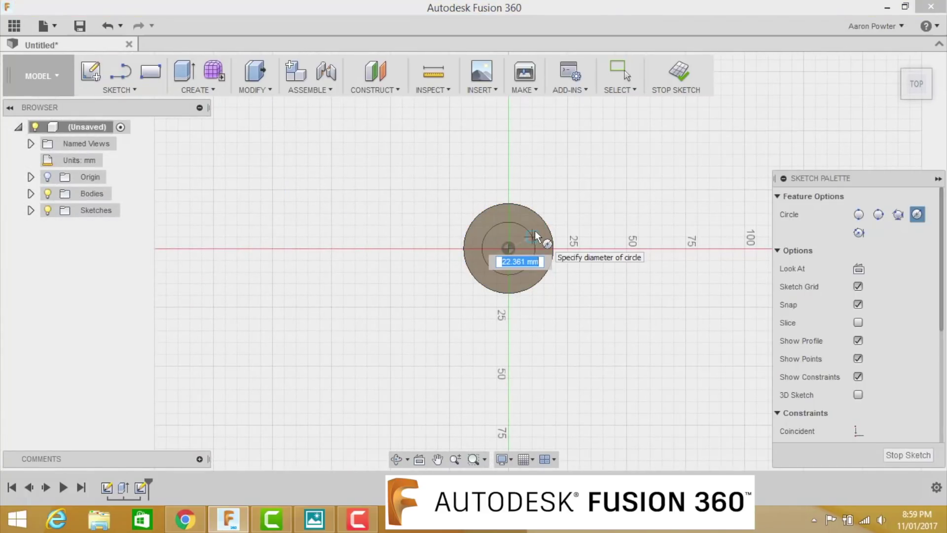
{"action": "type", "text": "30"}
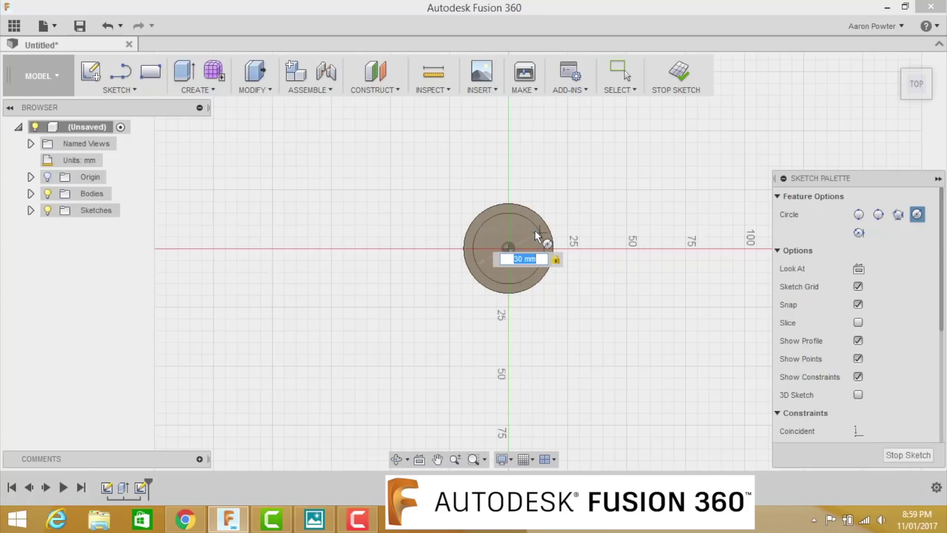
{"action": "key", "text": "Return"}
{"action": "key", "text": "Escape"}
{"action": "left_click_drag", "start_coordinate": [555, 217], "coordinate": [584, 191]}
- Extrude the 30 mm circle 24.5 mm up from the disc
{"action": "left_click", "coordinate": [221, 94]}
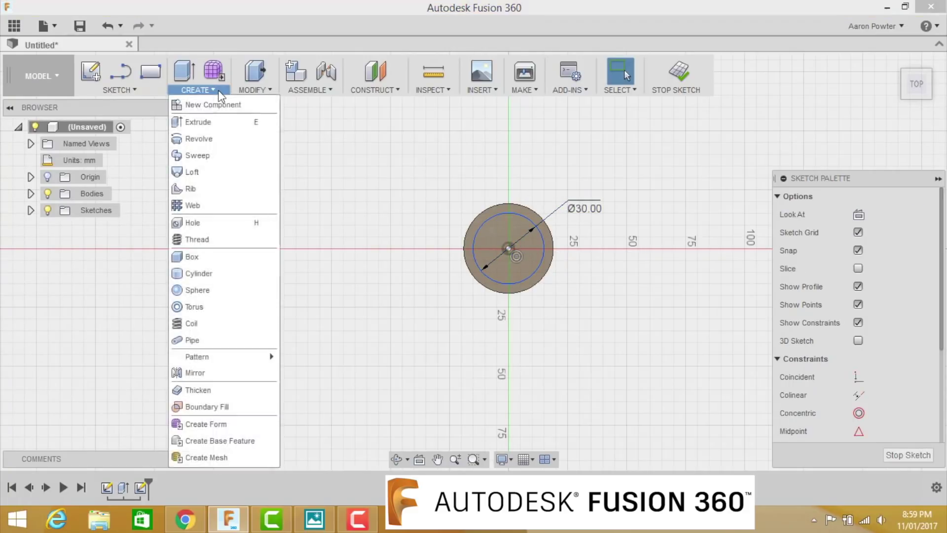
{"action": "left_click", "coordinate": [227, 129]}
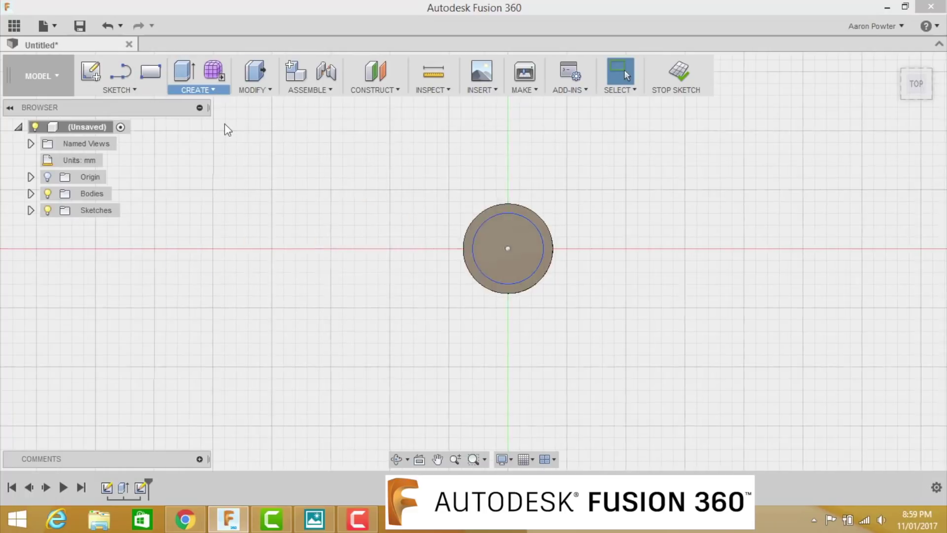
{"action": "left_click", "coordinate": [460, 242]}
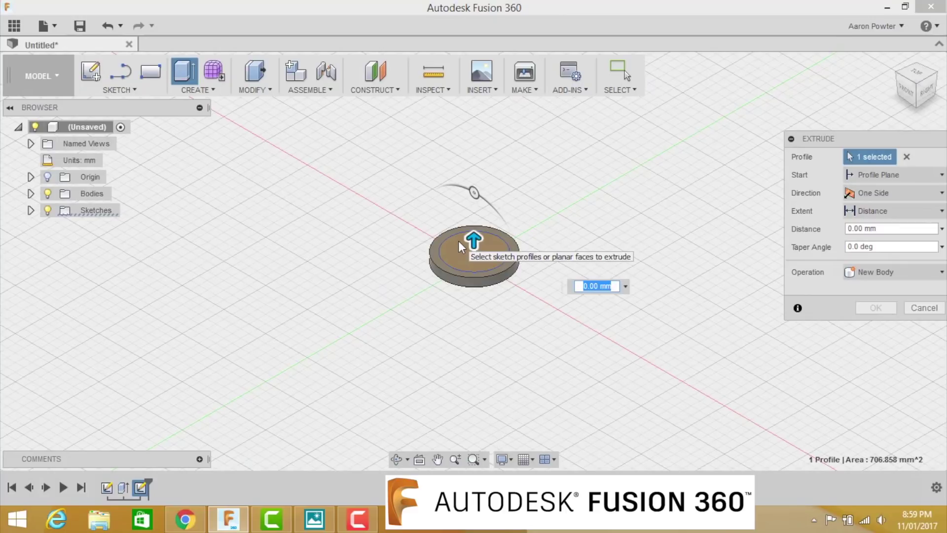
{"action": "type", "text": "24.5"}
{"action": "key", "text": "Return"}
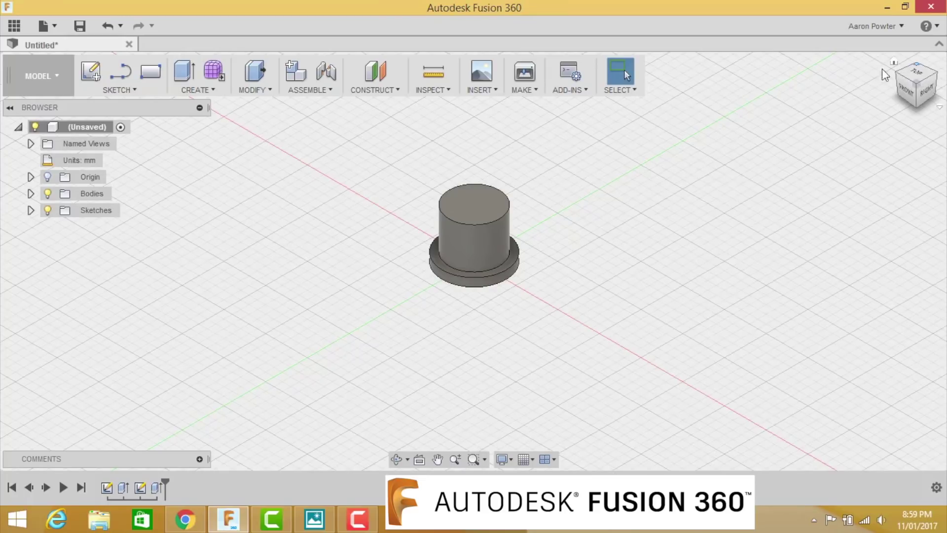
- Sketch a 22.5 mm diameter circle centred on the cylinder's top face and begin extruding it
{"action": "scroll", "coordinate": [555, 171], "scroll_direction": "up", "scroll_amount": 5}
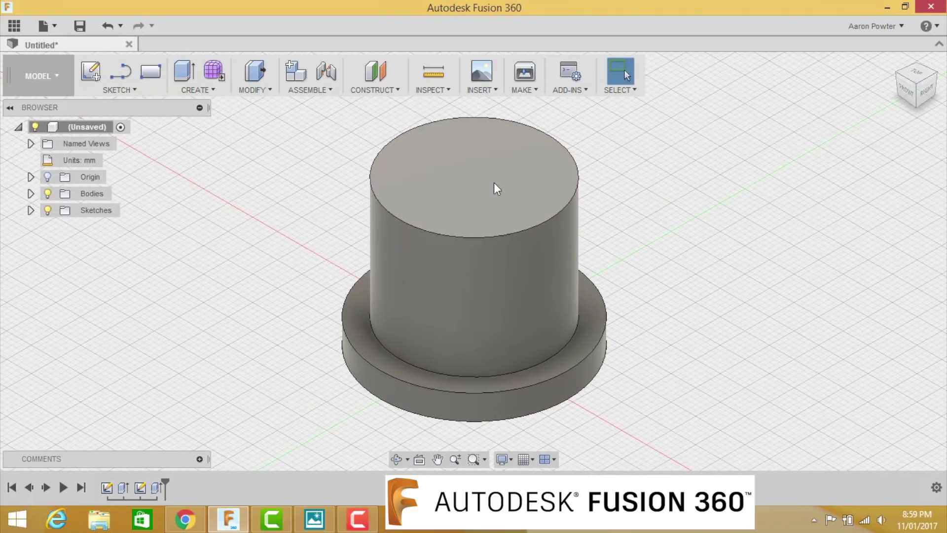
{"action": "left_click", "coordinate": [497, 190]}
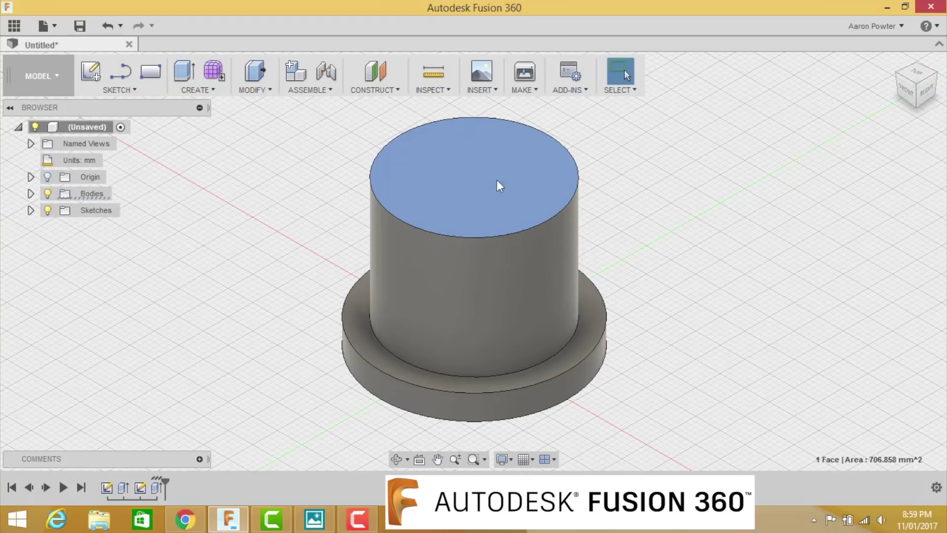
{"action": "left_click", "coordinate": [126, 91]}
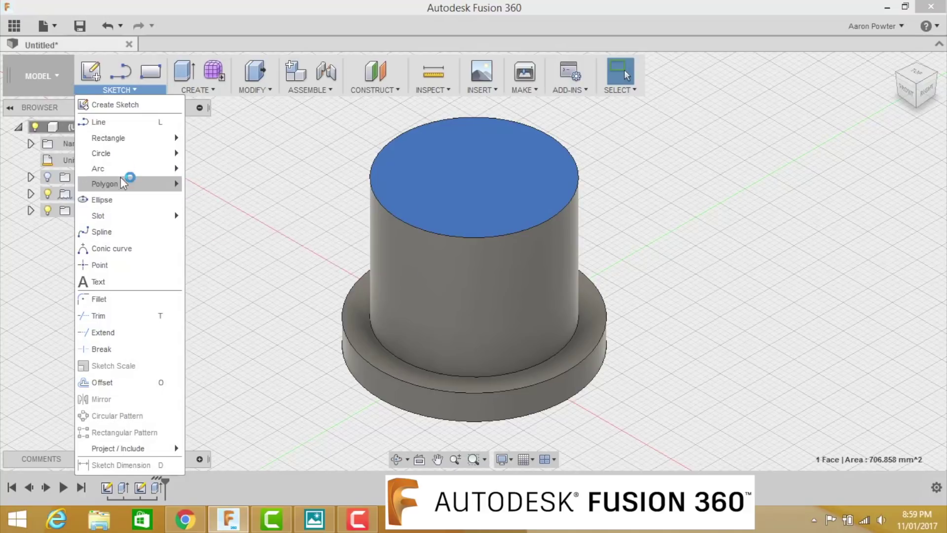
{"action": "mouse_move", "coordinate": [109, 159]}
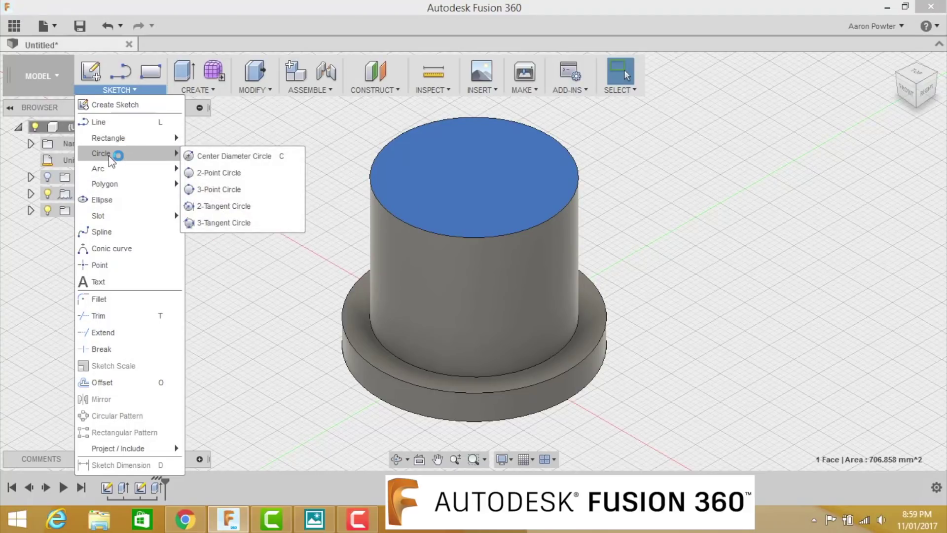
{"action": "left_click", "coordinate": [222, 154]}
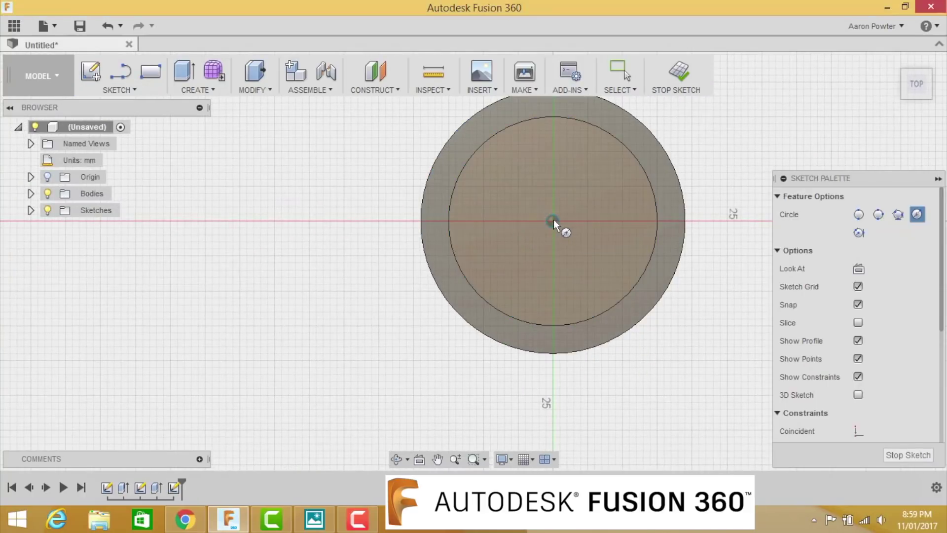
{"action": "left_click", "coordinate": [552, 220]}
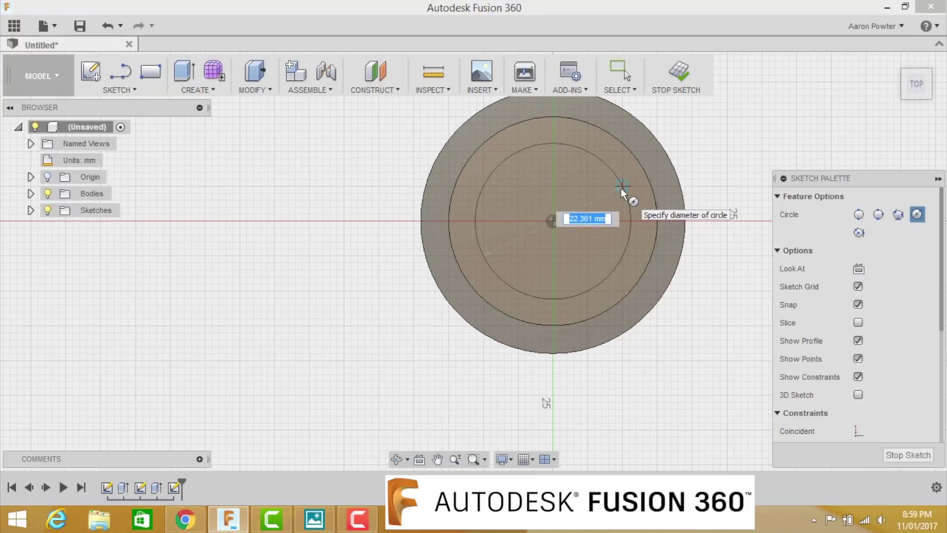
{"action": "type", "text": "22.5"}
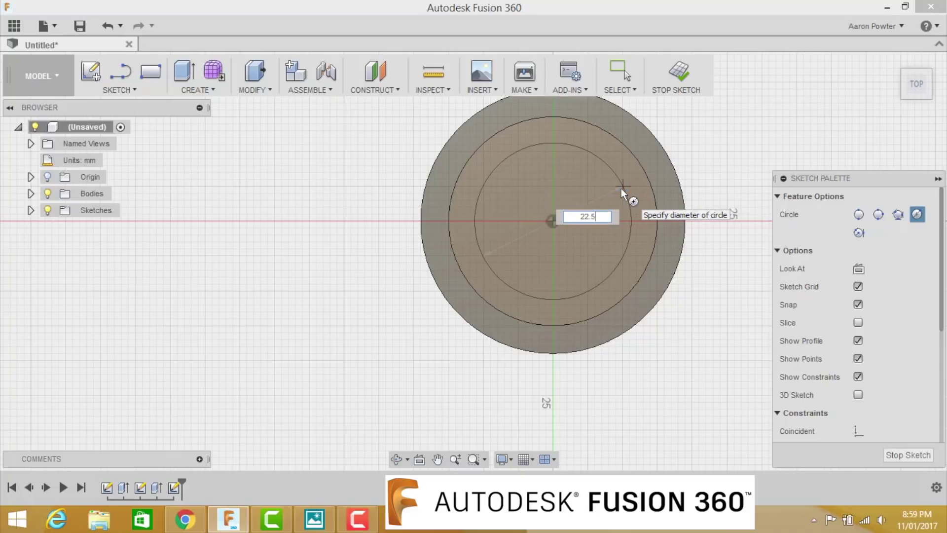
{"action": "key", "text": "Return"}
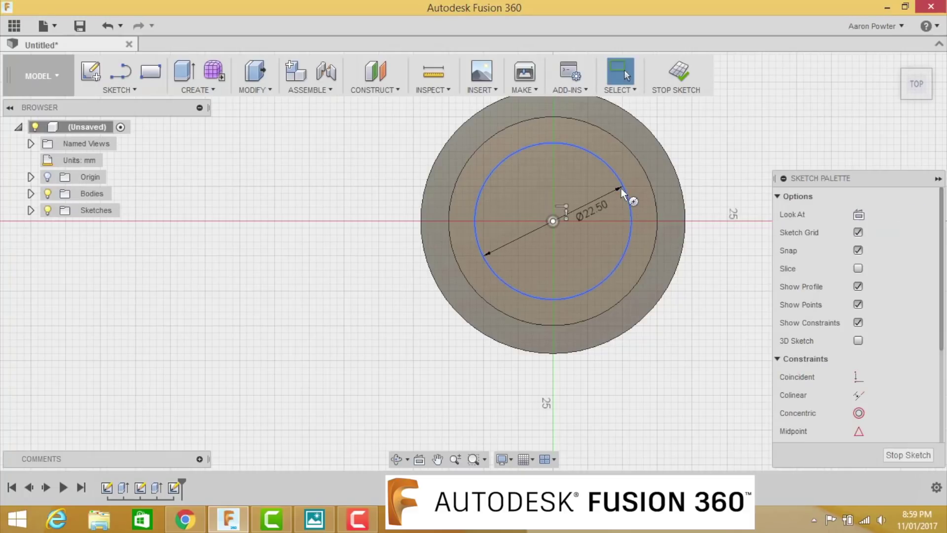
{"action": "left_click", "coordinate": [893, 63]}
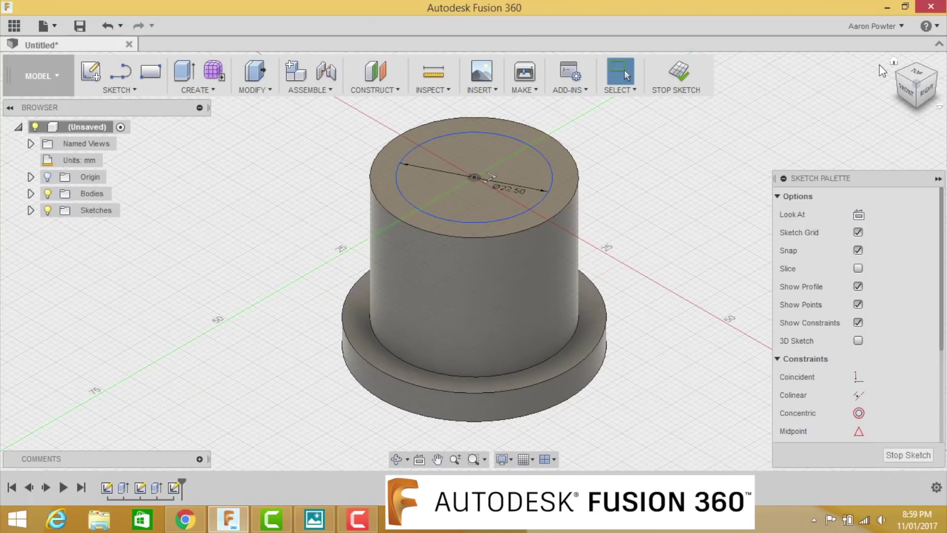
{"action": "key", "text": "e"}
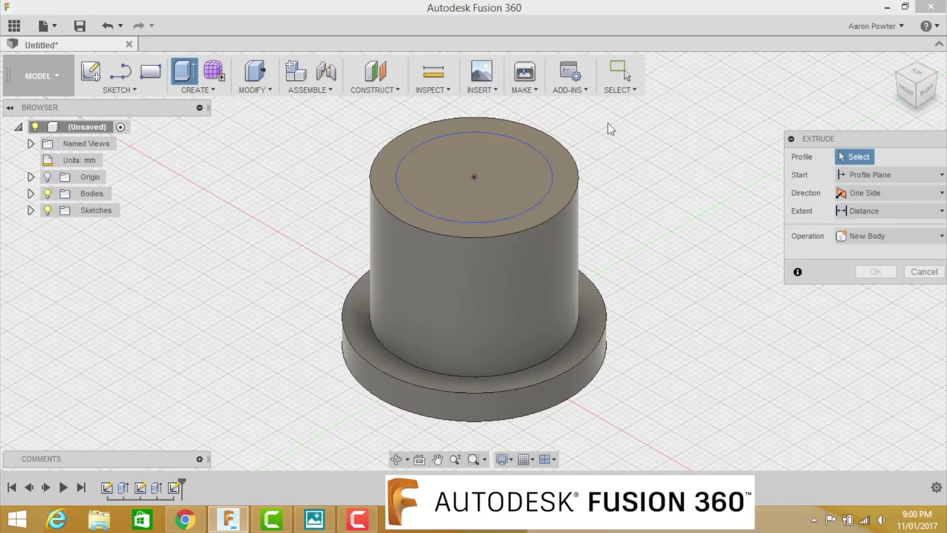
- Cut the 22.5 mm circle 29.5 mm down into the body to hollow out the bush
{"action": "left_click", "coordinate": [516, 163]}
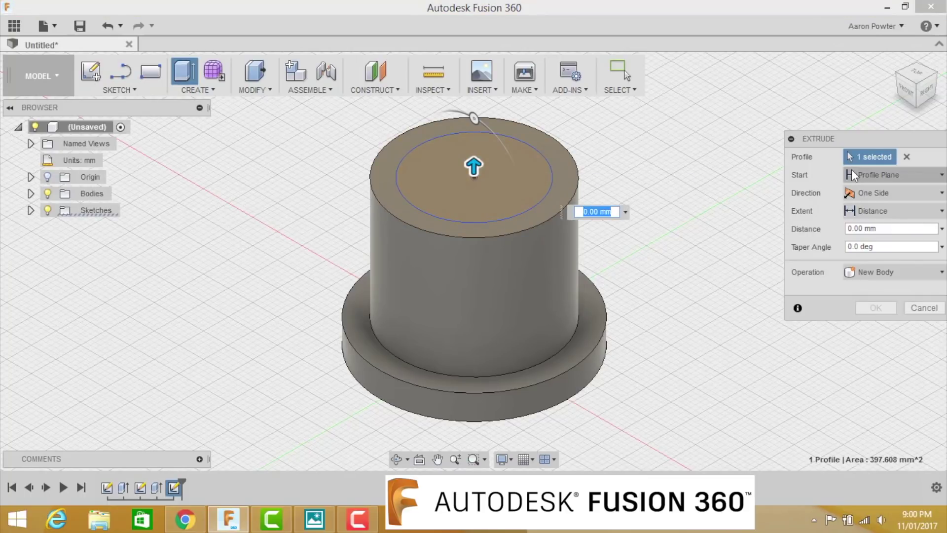
{"action": "left_click_drag", "start_coordinate": [474, 167], "coordinate": [460, 371]}
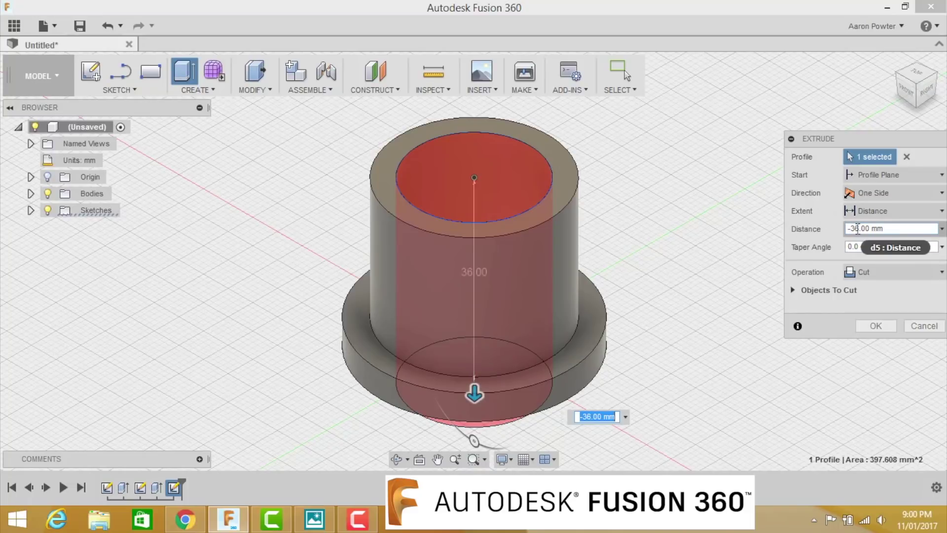
{"action": "left_click", "coordinate": [853, 228]}
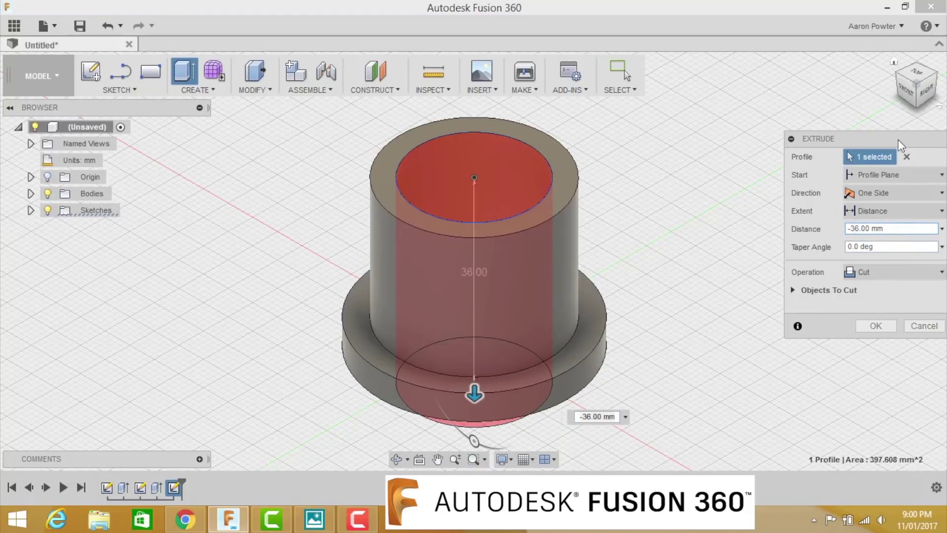
{"action": "left_click_drag", "start_coordinate": [898, 140], "coordinate": [860, 136]}
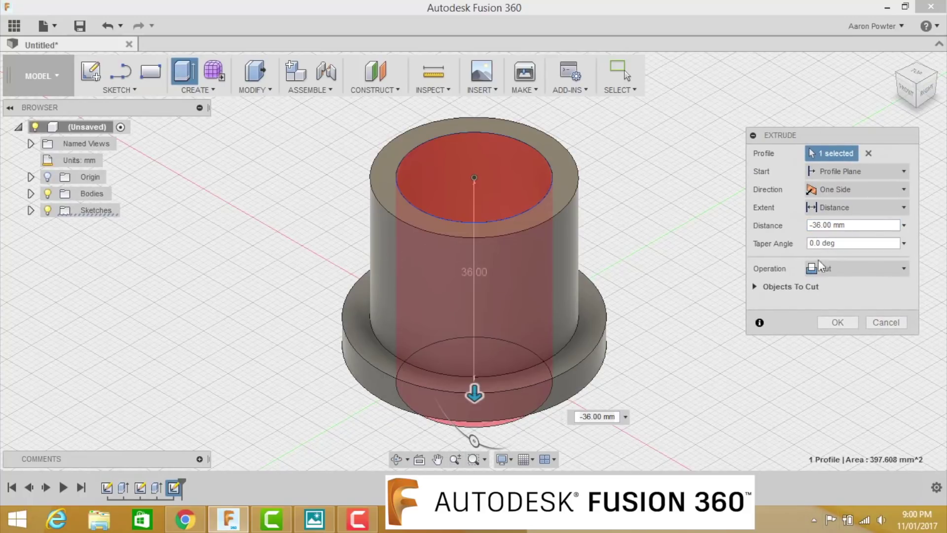
{"action": "left_click", "coordinate": [828, 226]}
{"action": "key", "text": "BackSpace"}
{"action": "key", "text": "BackSpace"}
{"action": "key", "text": "BackSpace"}
{"action": "key", "text": "BackSpace"}
{"action": "type", "text": "0"}
{"action": "type", "text": "29"}
{"action": "type", "text": "."}
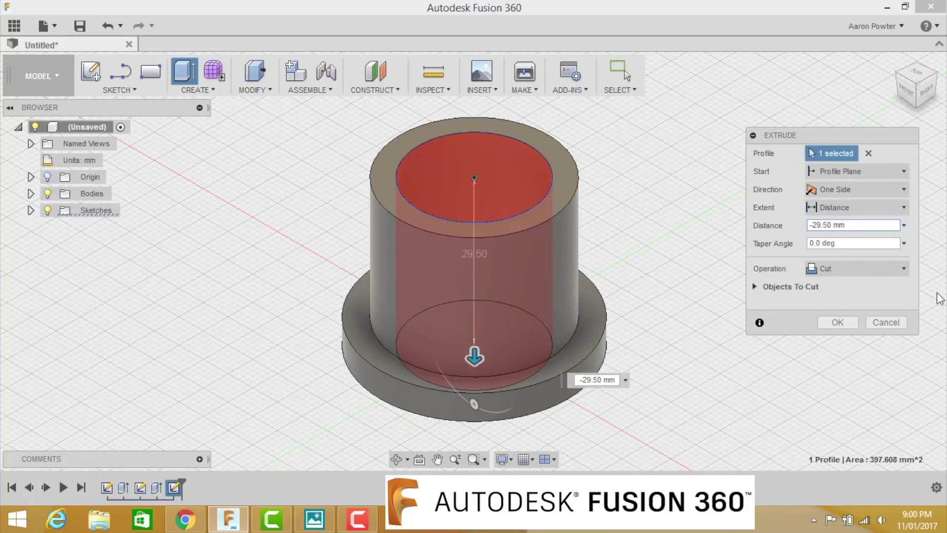
{"action": "key", "text": "Return"}
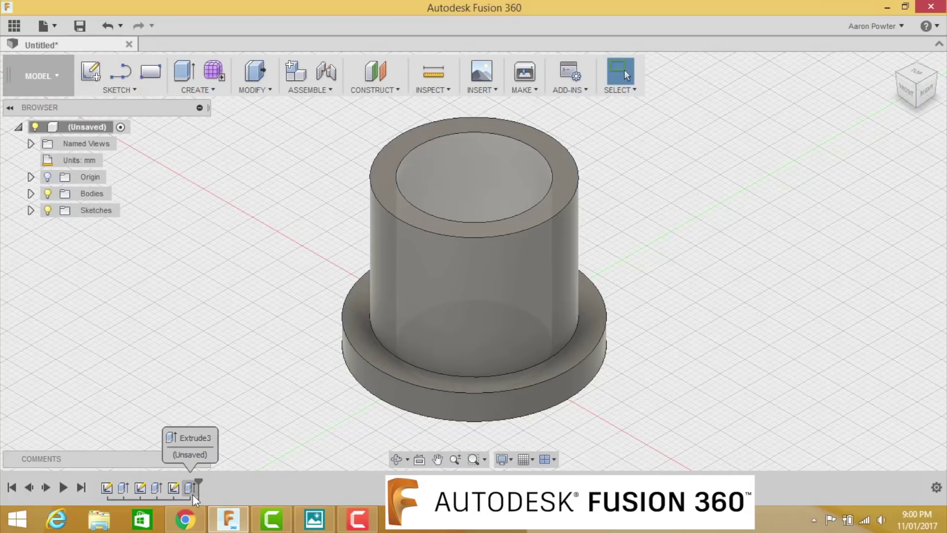
{"action": "left_click", "coordinate": [63, 486]}
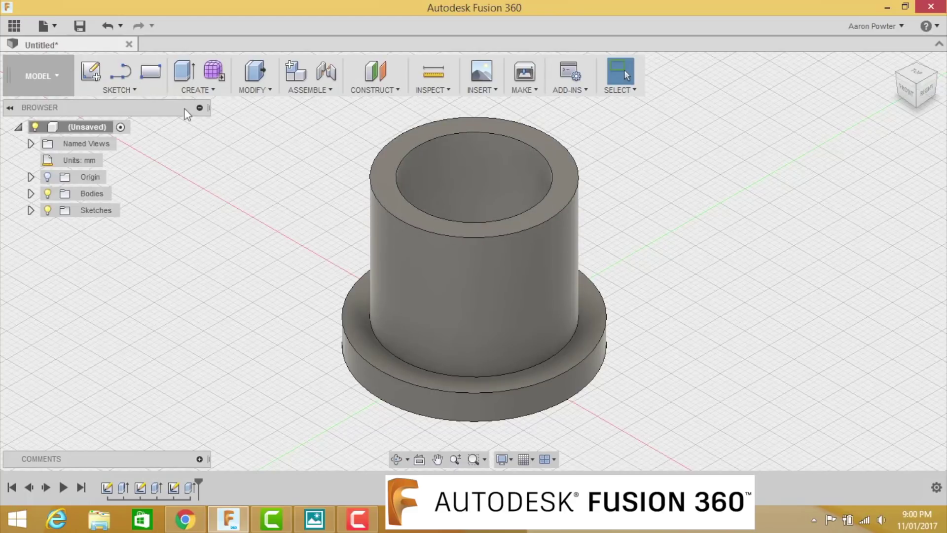
- Rename the 'Youtube video' project to 'Fusion 360 Fortnight' in the Data Panel and open it
{"action": "left_click", "coordinate": [13, 26]}
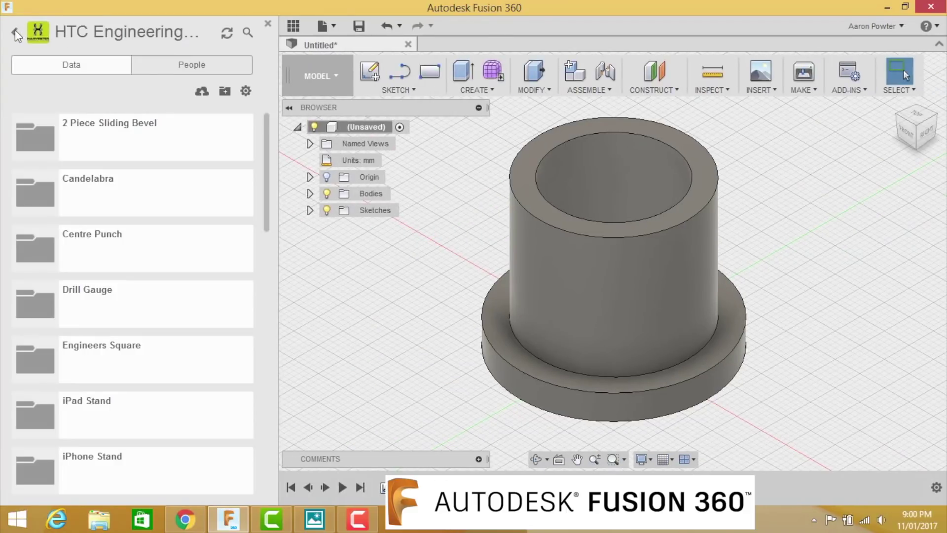
{"action": "left_click", "coordinate": [17, 32]}
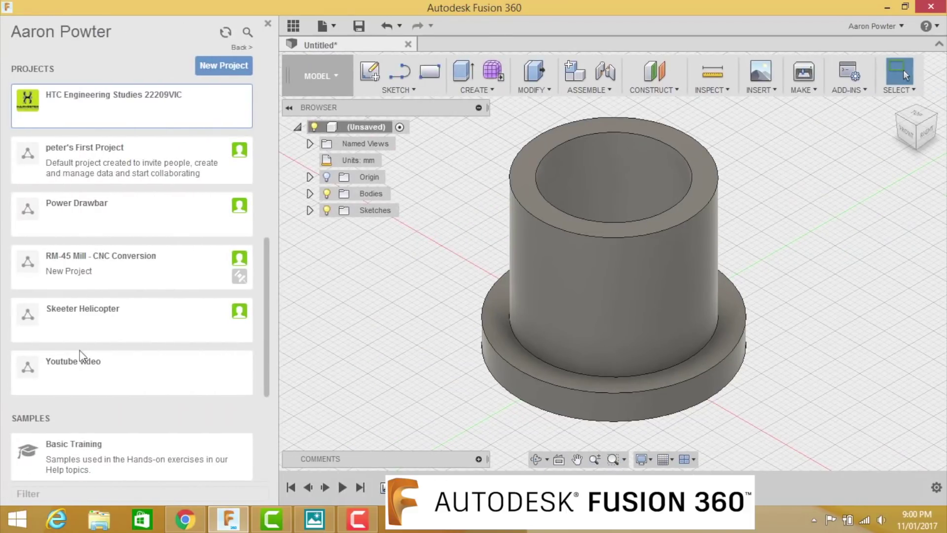
{"action": "scroll", "coordinate": [81, 377], "scroll_direction": "up", "scroll_amount": 3}
{"action": "scroll", "coordinate": [85, 381], "scroll_direction": "down", "scroll_amount": 3}
{"action": "scroll", "coordinate": [86, 378], "scroll_direction": "down", "scroll_amount": 5}
{"action": "scroll", "coordinate": [89, 345], "scroll_direction": "up", "scroll_amount": 2}
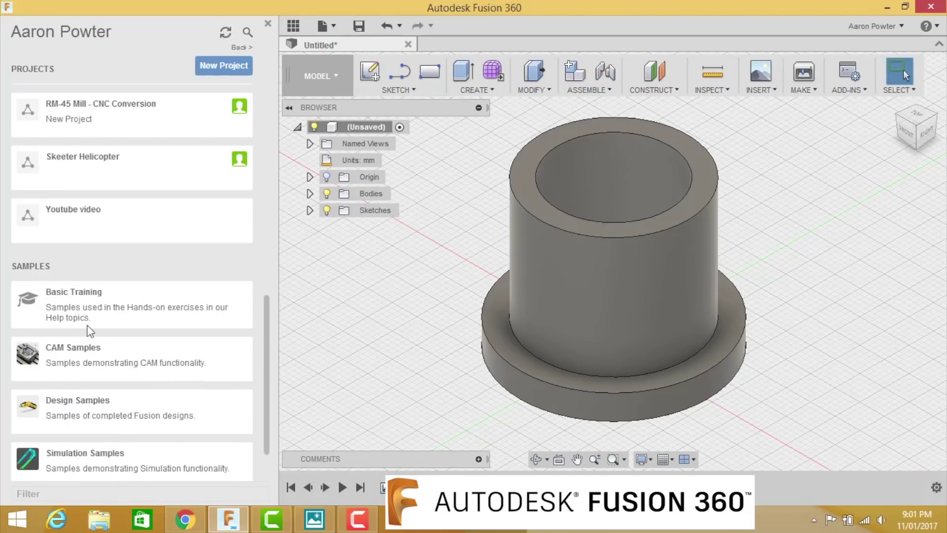
{"action": "right_click", "coordinate": [83, 207]}
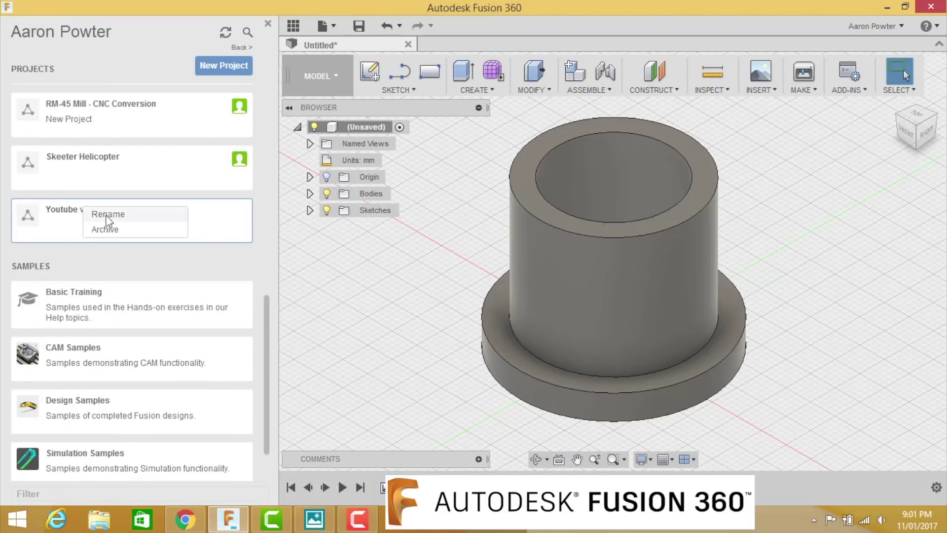
{"action": "left_click", "coordinate": [106, 216]}
{"action": "type", "text": "Fusion"}
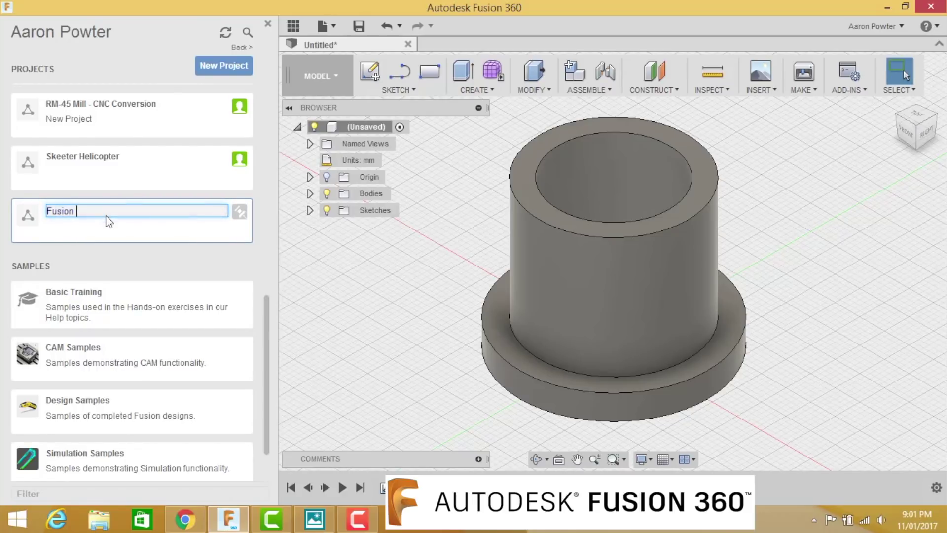
{"action": "type", "text": " 36"}
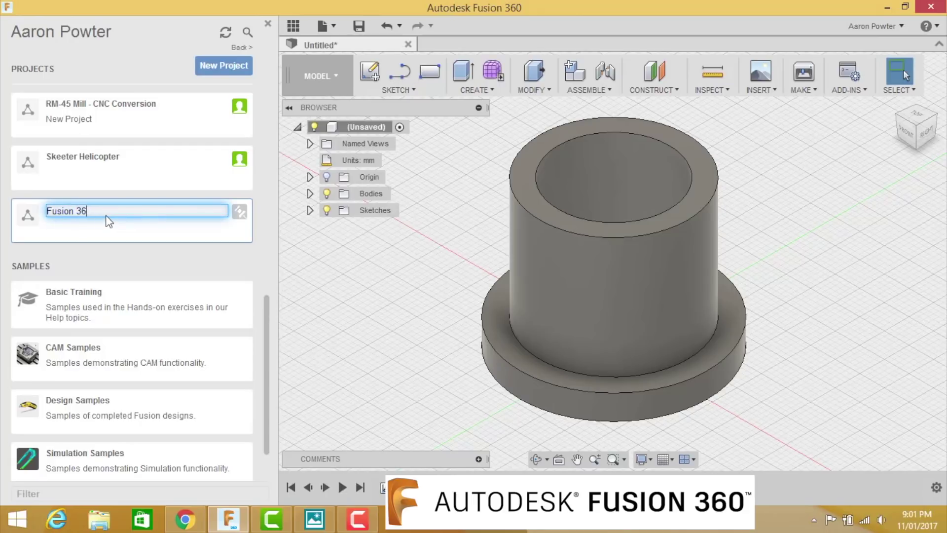
{"action": "type", "text": "0 Fortnight"}
{"action": "key", "text": "Return"}
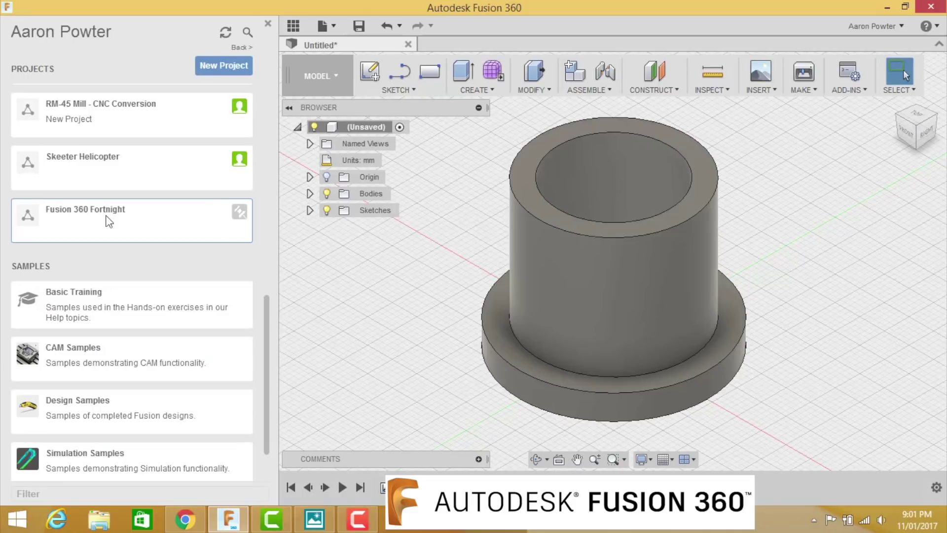
{"action": "left_click", "coordinate": [109, 221]}
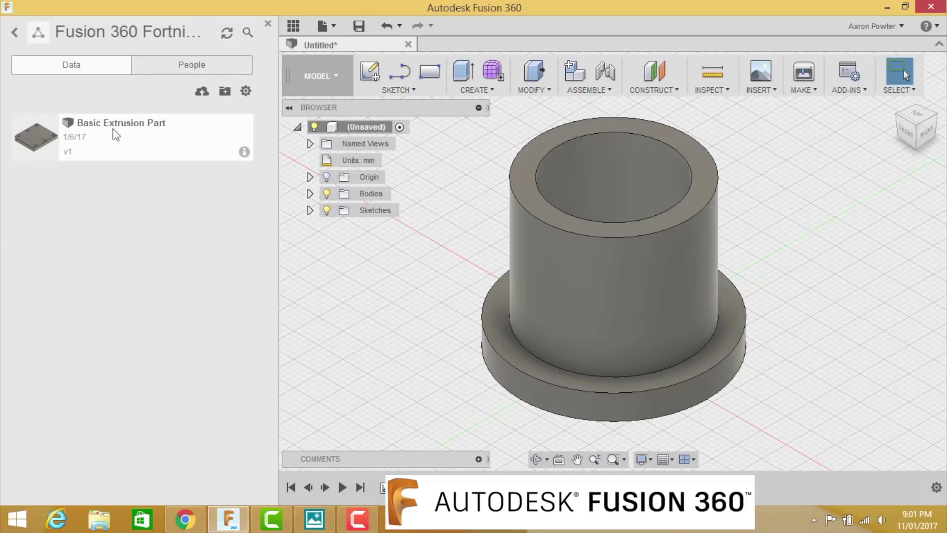
- Save the design as 'Bush Extrusion' in the Fusion 360 Fortnight project
{"action": "left_click", "coordinate": [358, 26]}
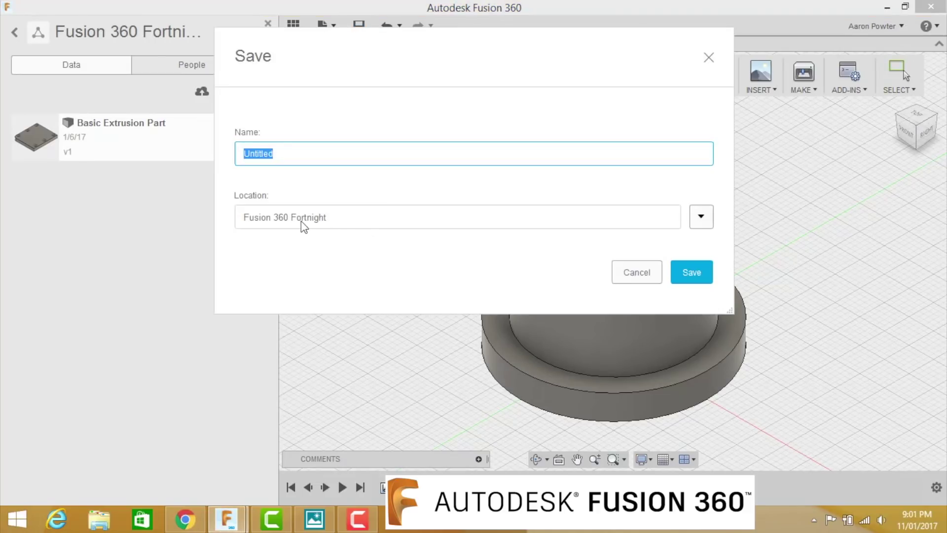
{"action": "type", "text": "Bush Extrusion"}
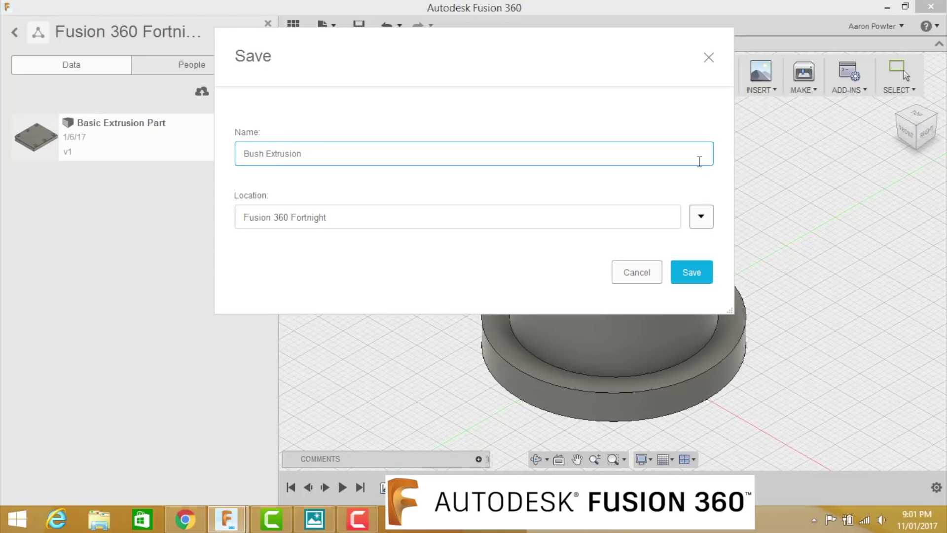
{"action": "key", "text": "Return"}
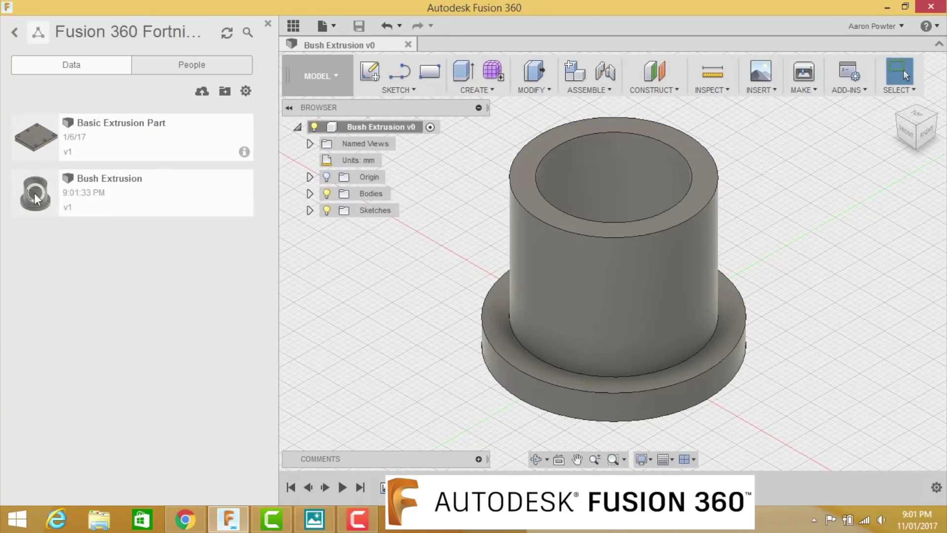
- Close the data panel and create a new empty design
{"action": "left_click", "coordinate": [293, 26]}
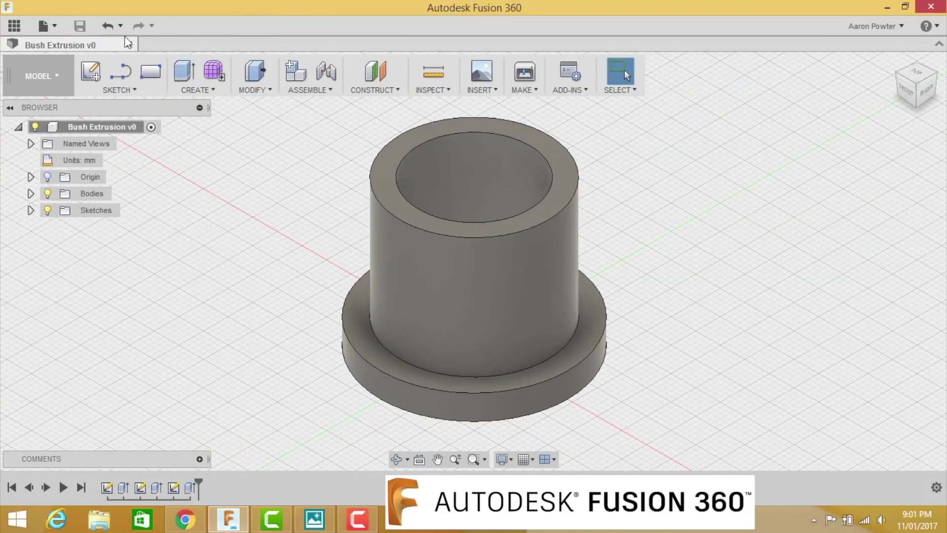
{"action": "left_click", "coordinate": [52, 22]}
{"action": "left_click", "coordinate": [67, 49]}
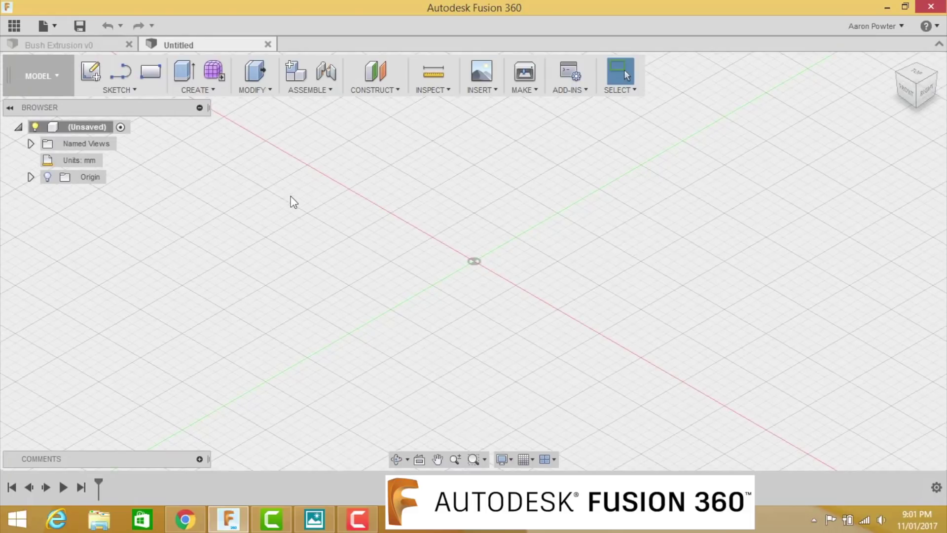
- Start a sketch on the front plane and show the sketch drawing tools
{"action": "left_click", "coordinate": [90, 75]}
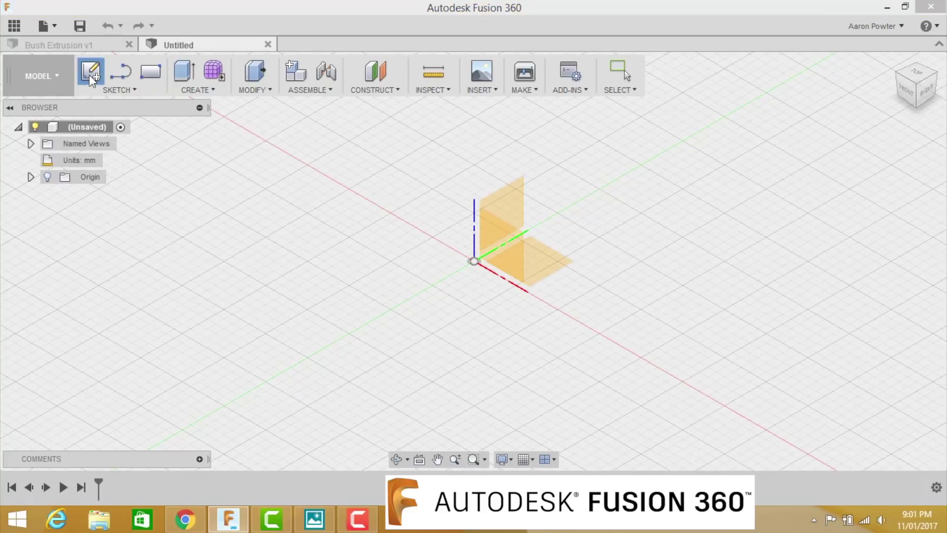
{"action": "left_click", "coordinate": [504, 249]}
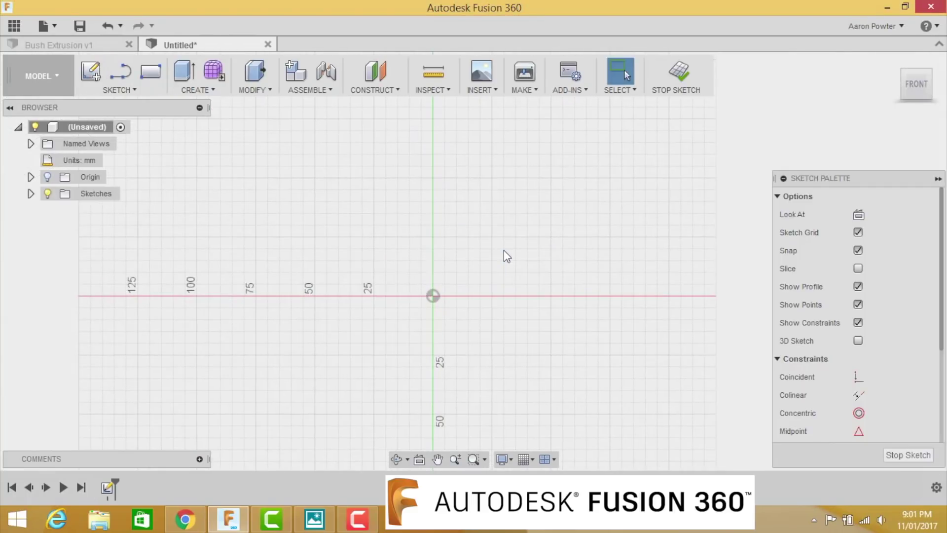
{"action": "left_click", "coordinate": [114, 90]}
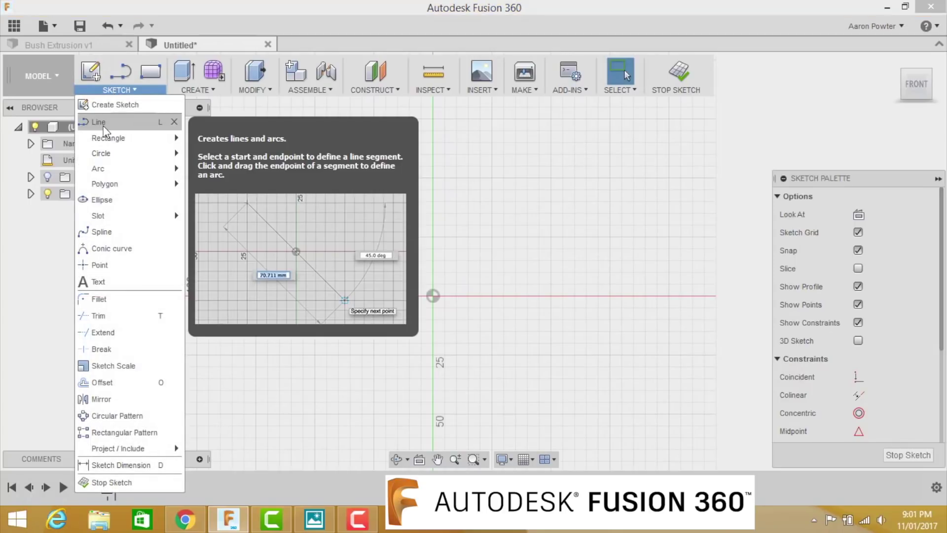
- Draw a 29.5 mm vertical line upward from the sketch origin
{"action": "left_click", "coordinate": [98, 122]}
{"action": "left_click", "coordinate": [432, 295]}
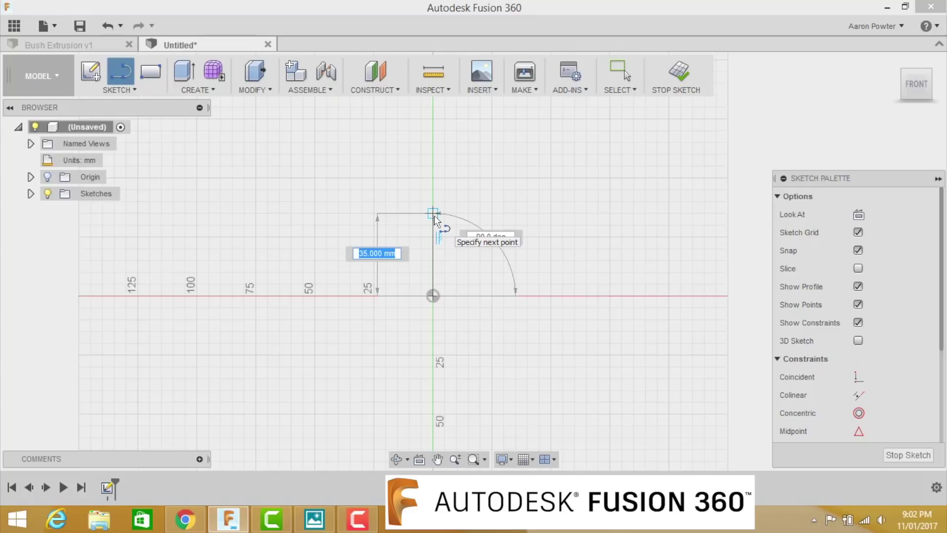
{"action": "type", "text": "29.5"}
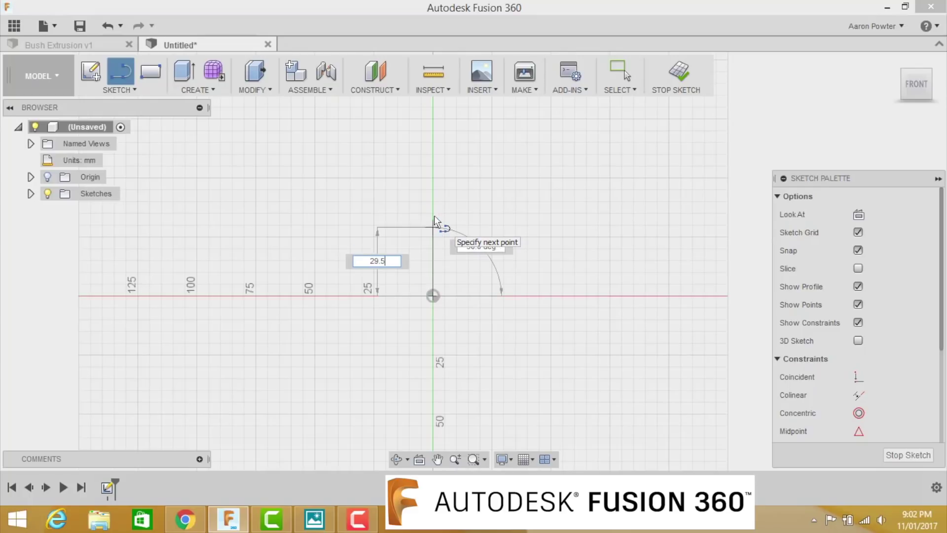
{"action": "key", "text": "Return"}
{"action": "key", "text": "Escape"}
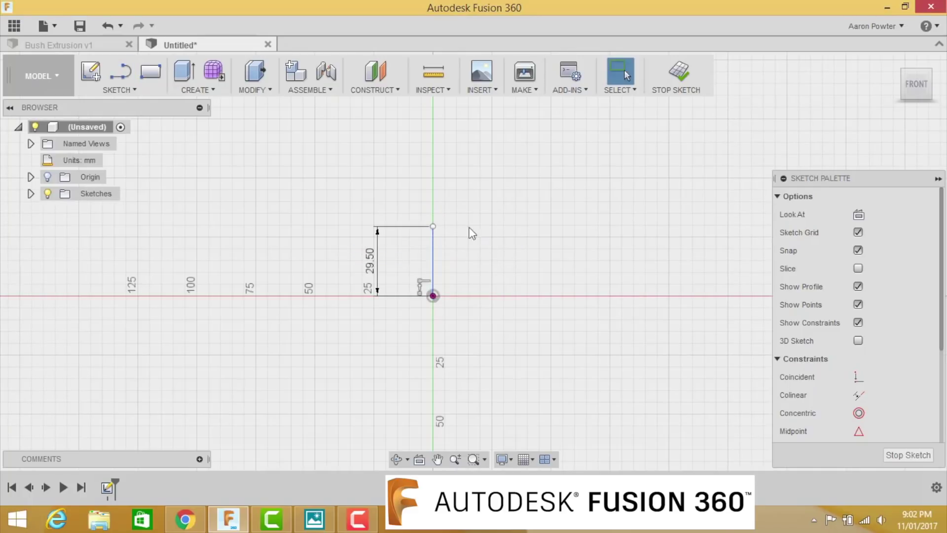
- Convert the vertical line into a construction centre line
{"action": "left_click", "coordinate": [433, 253]}
{"action": "left_click", "coordinate": [494, 250]}
{"action": "left_click", "coordinate": [434, 257]}
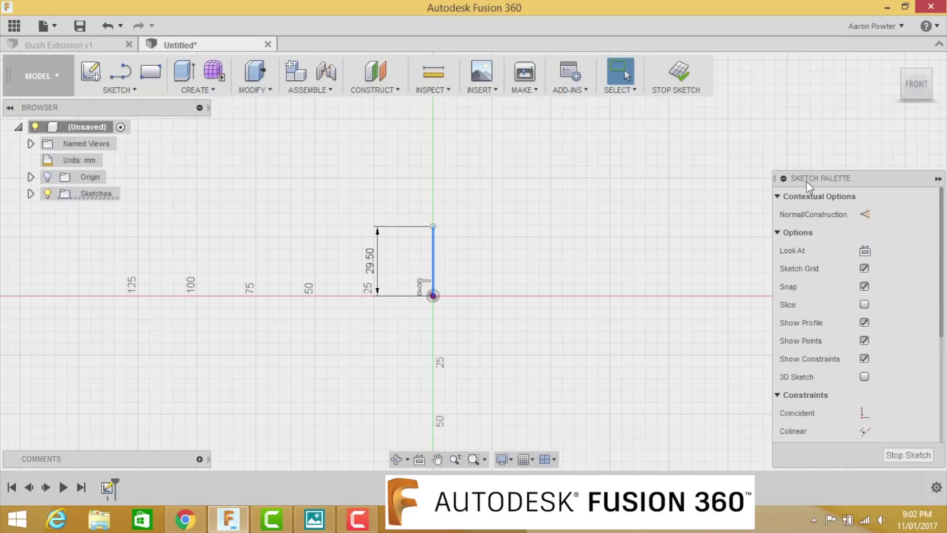
{"action": "left_click_drag", "start_coordinate": [810, 180], "coordinate": [793, 157]}
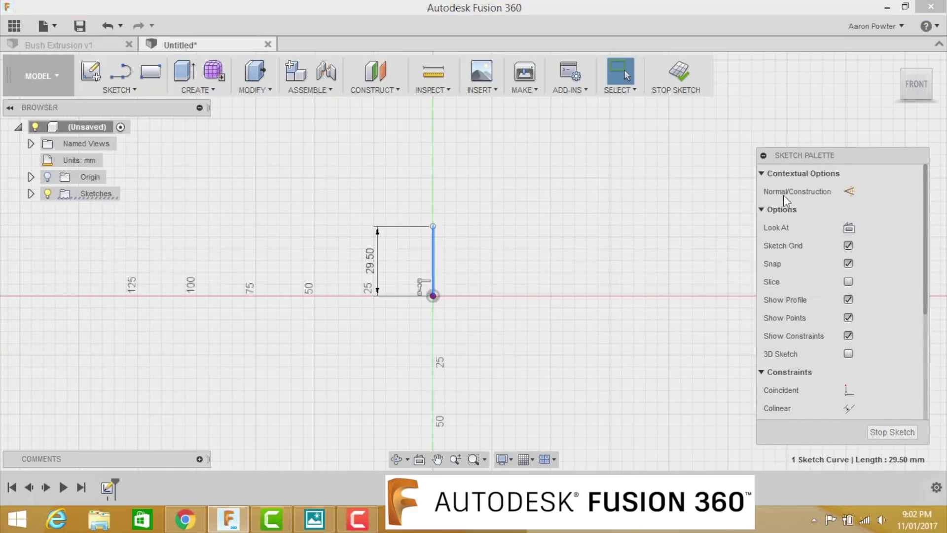
{"action": "left_click", "coordinate": [848, 191]}
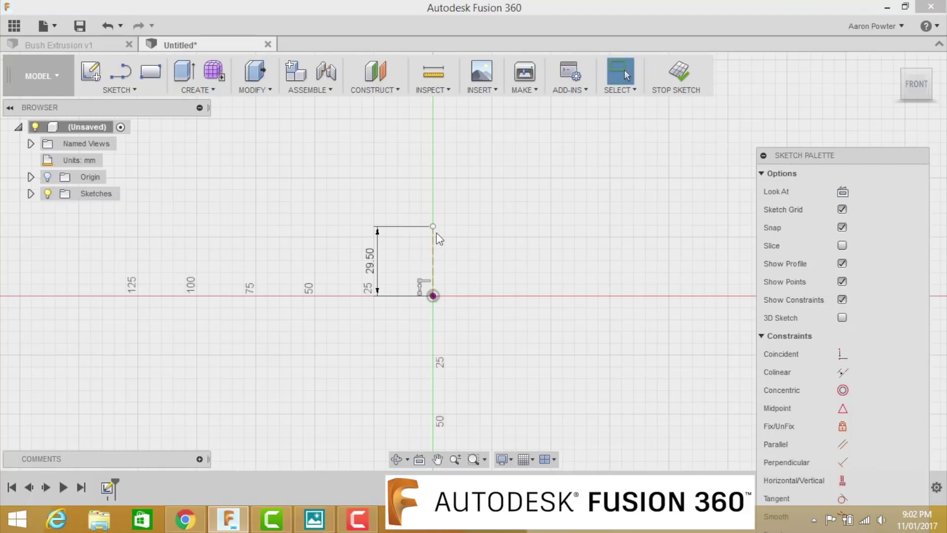
{"action": "left_click", "coordinate": [433, 295]}
- Draw the left, bottom and foot edges of an L-shaped outline beside the centre line
{"action": "left_click", "coordinate": [130, 93]}
{"action": "left_click", "coordinate": [123, 124]}
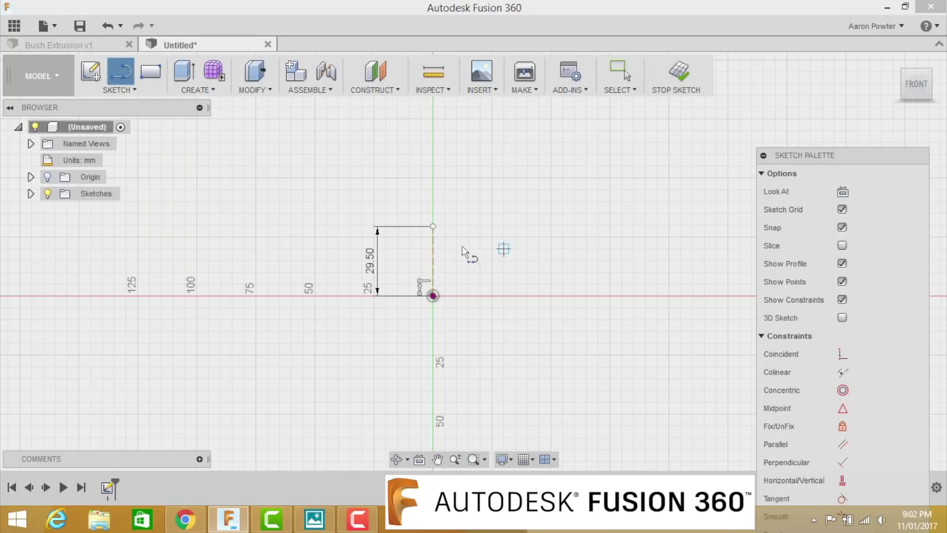
{"action": "scroll", "coordinate": [453, 244], "scroll_direction": "up", "scroll_amount": 3}
{"action": "scroll", "coordinate": [454, 245], "scroll_direction": "up", "scroll_amount": 2}
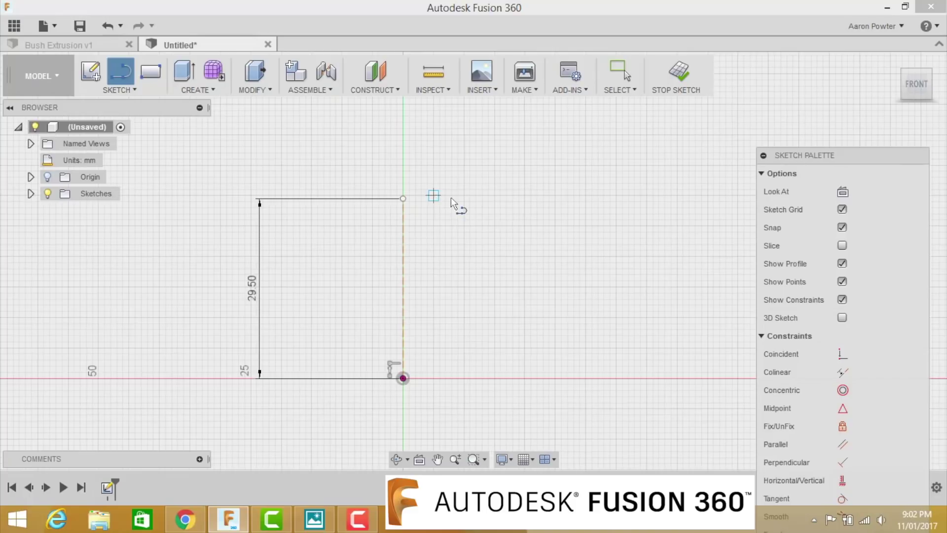
{"action": "left_click", "coordinate": [468, 198]}
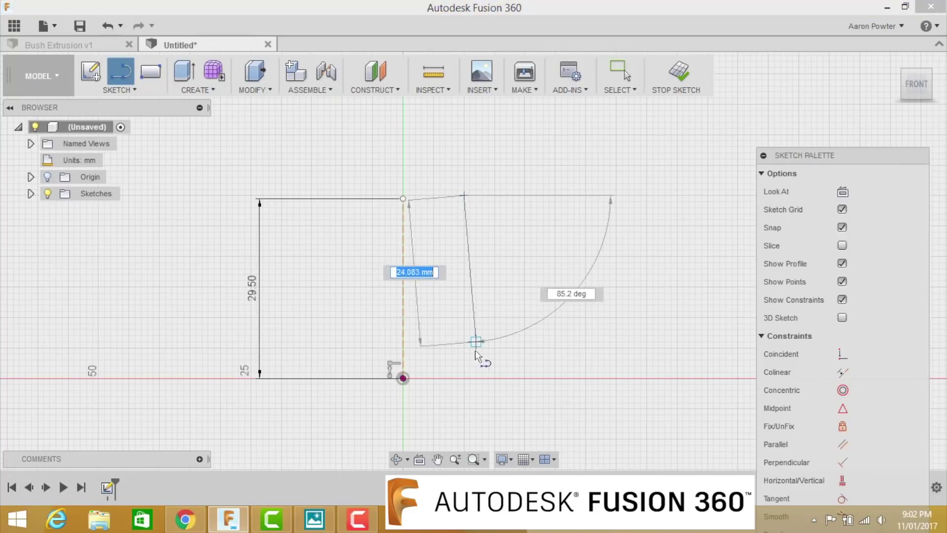
{"action": "left_click", "coordinate": [463, 378]}
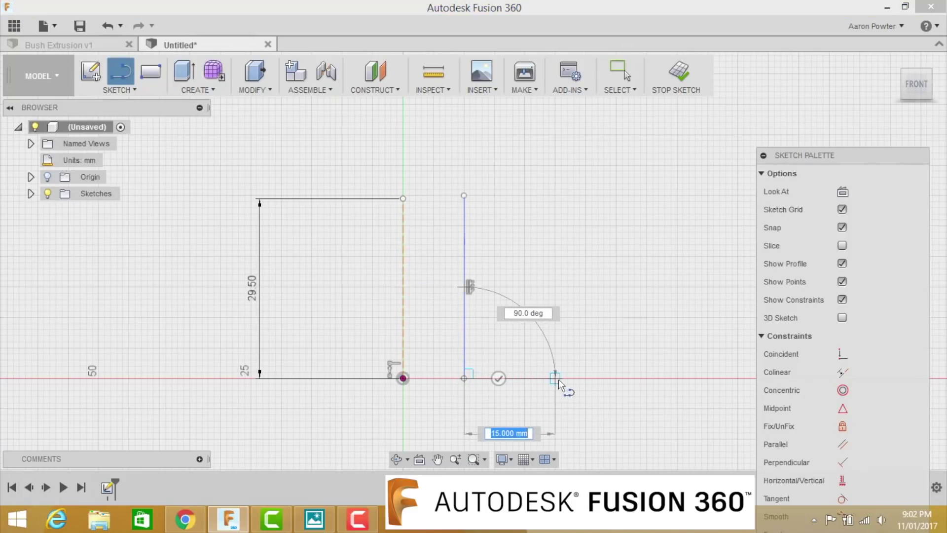
{"action": "left_click", "coordinate": [556, 379]}
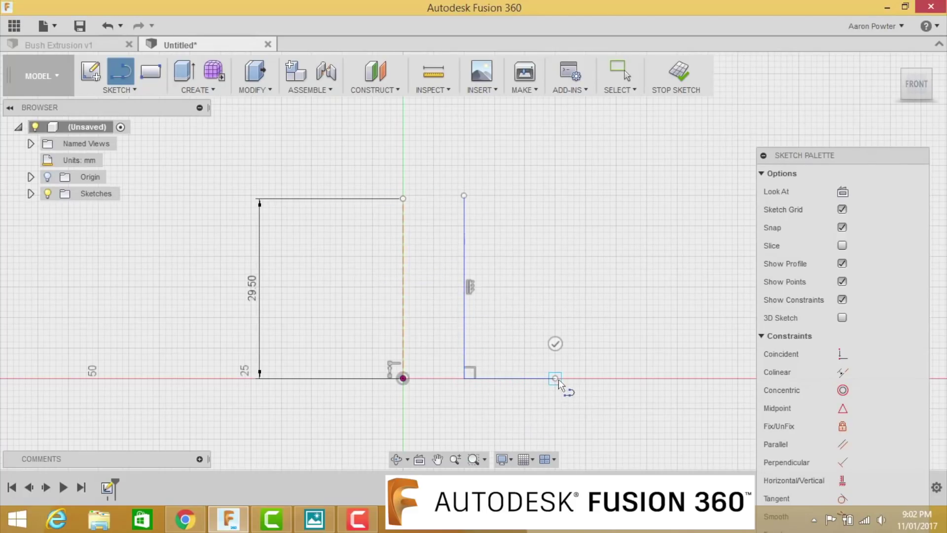
{"action": "left_click", "coordinate": [558, 351]}
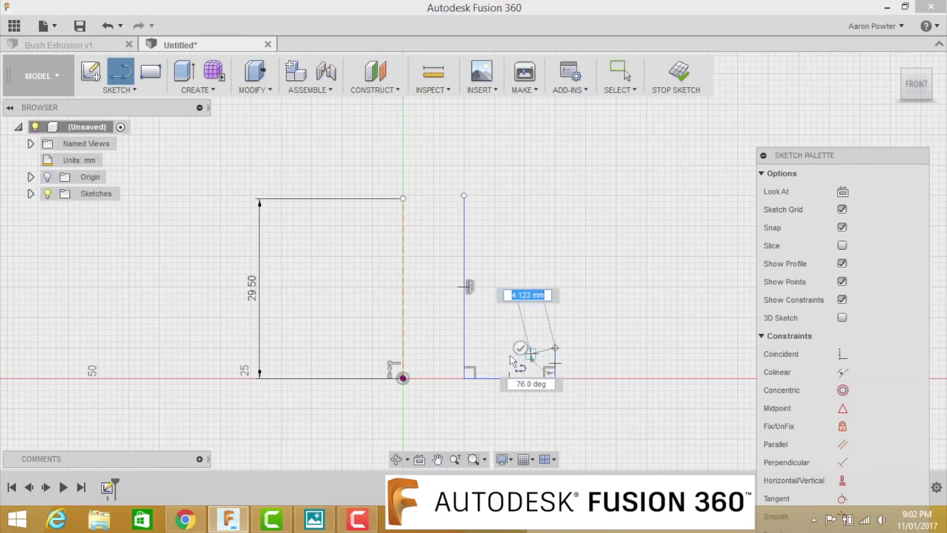
- Complete the L outline with the inner upright and a 5 mm top edge, closing the profile
{"action": "left_click", "coordinate": [495, 347]}
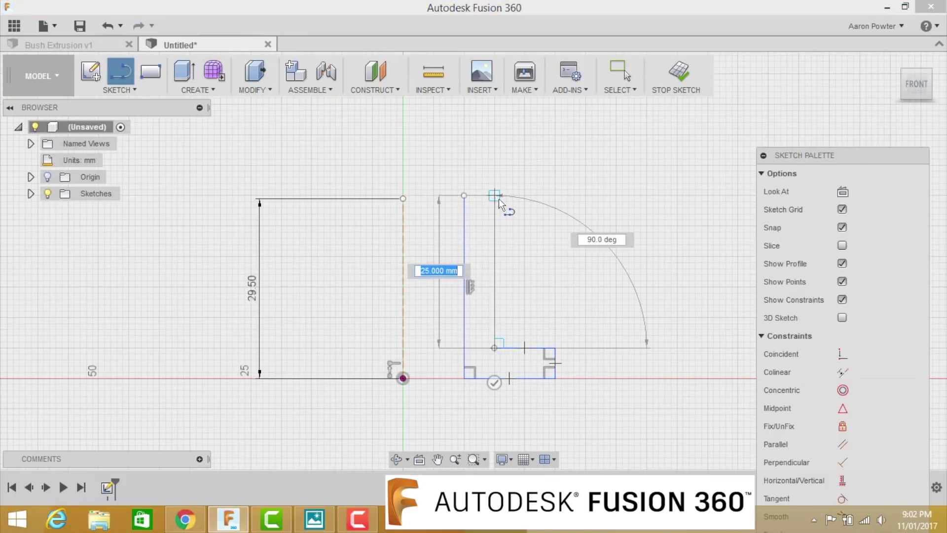
{"action": "left_click", "coordinate": [498, 198]}
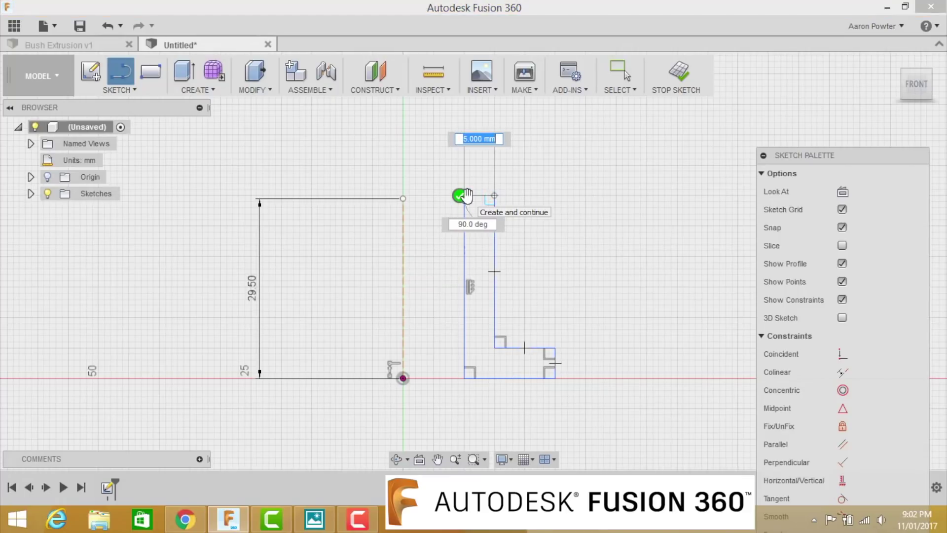
{"action": "left_click", "coordinate": [466, 196]}
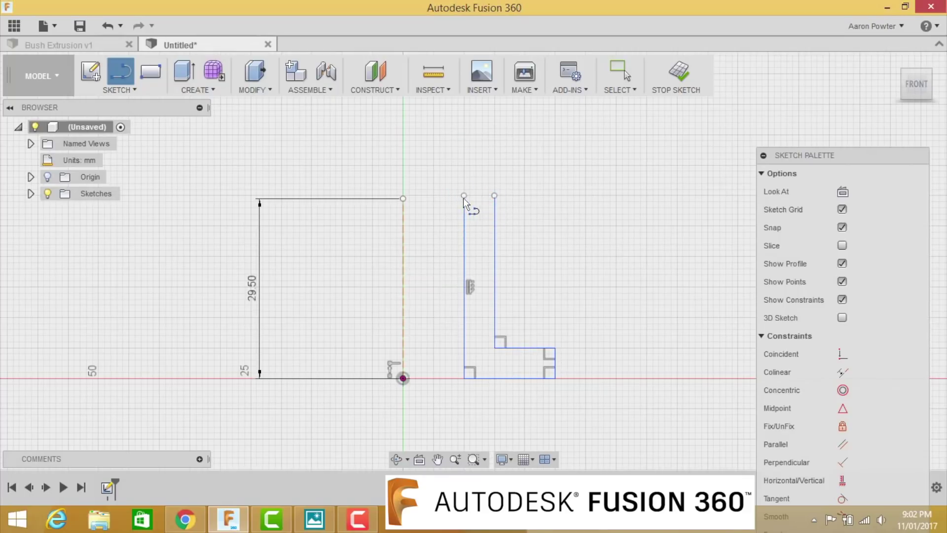
{"action": "left_click", "coordinate": [465, 197]}
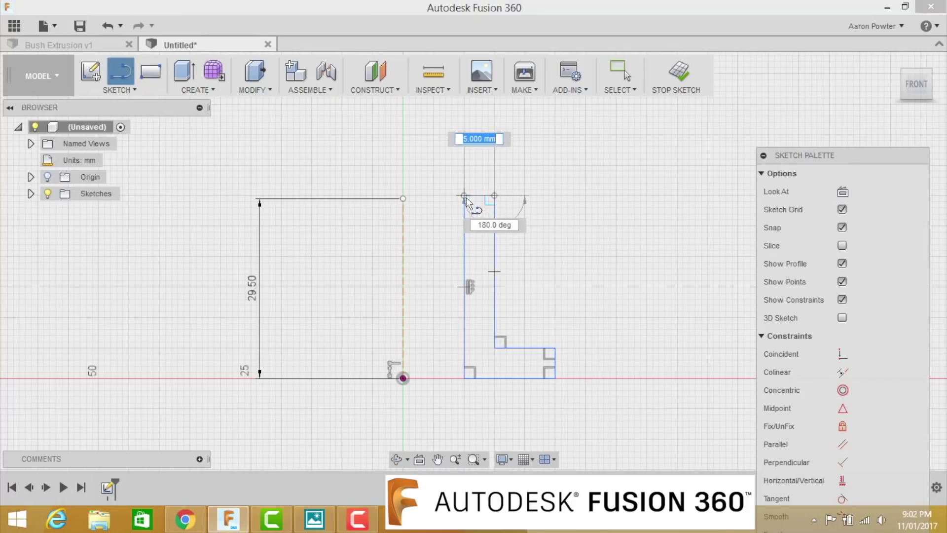
{"action": "key", "text": "Escape"}
{"action": "key", "text": "Escape"}
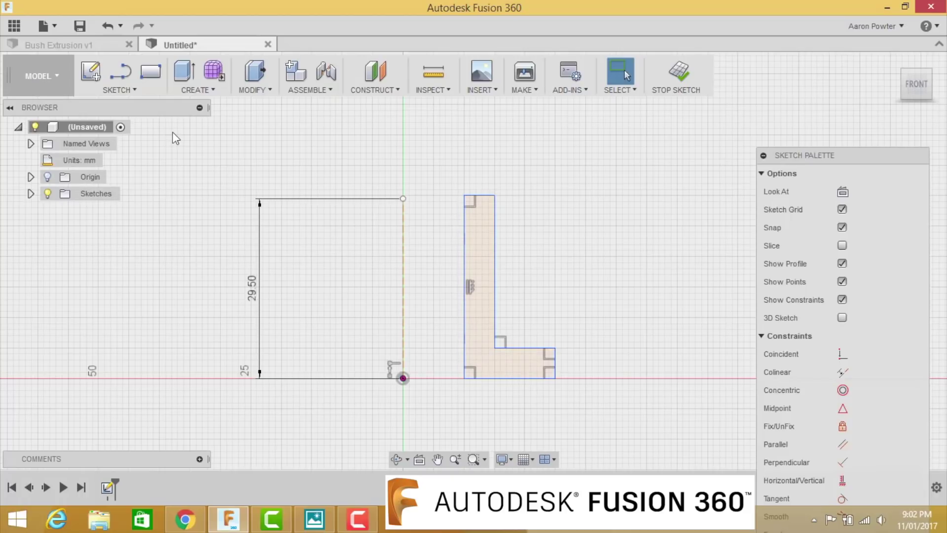
- Dimension the L's left edge to 29.5 mm and snap its bottom-left corner onto the X axis
{"action": "left_click", "coordinate": [135, 88]}
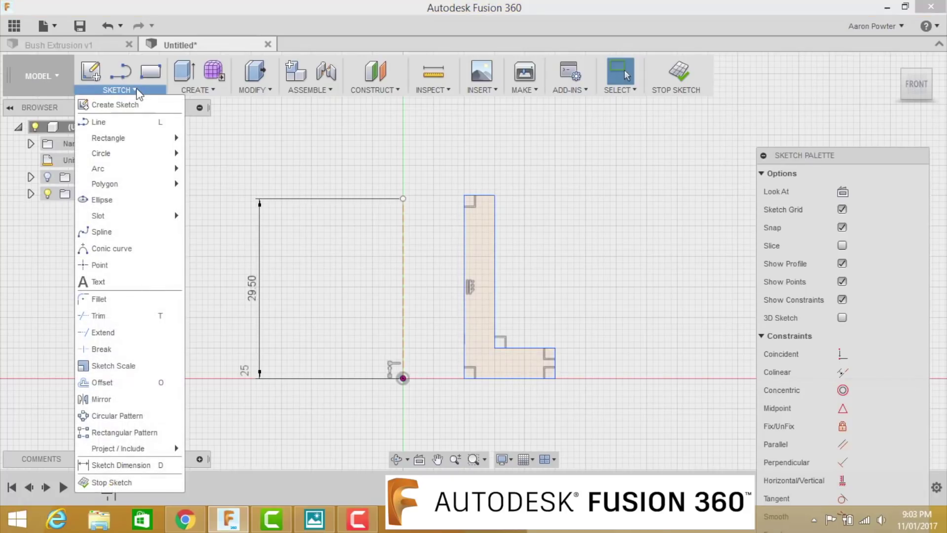
{"action": "left_click", "coordinate": [141, 464]}
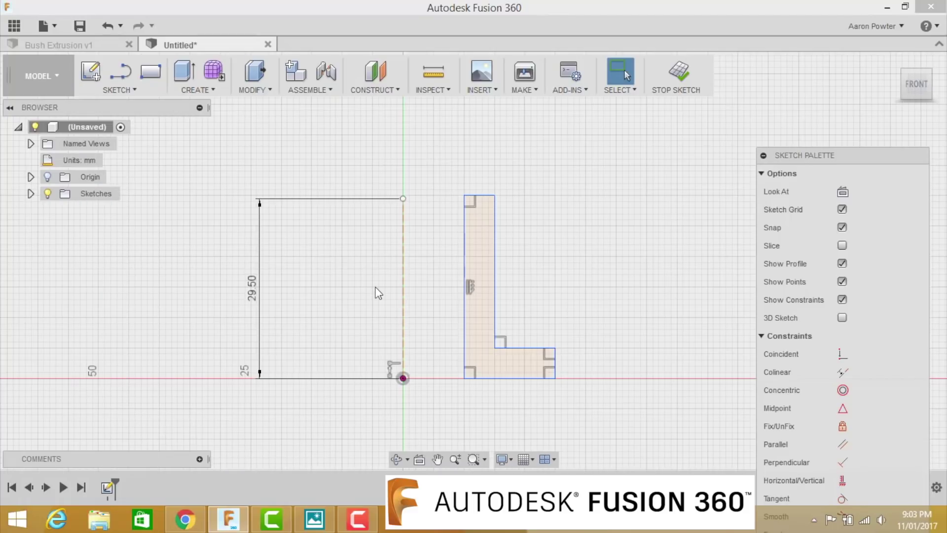
{"action": "left_click", "coordinate": [464, 276]}
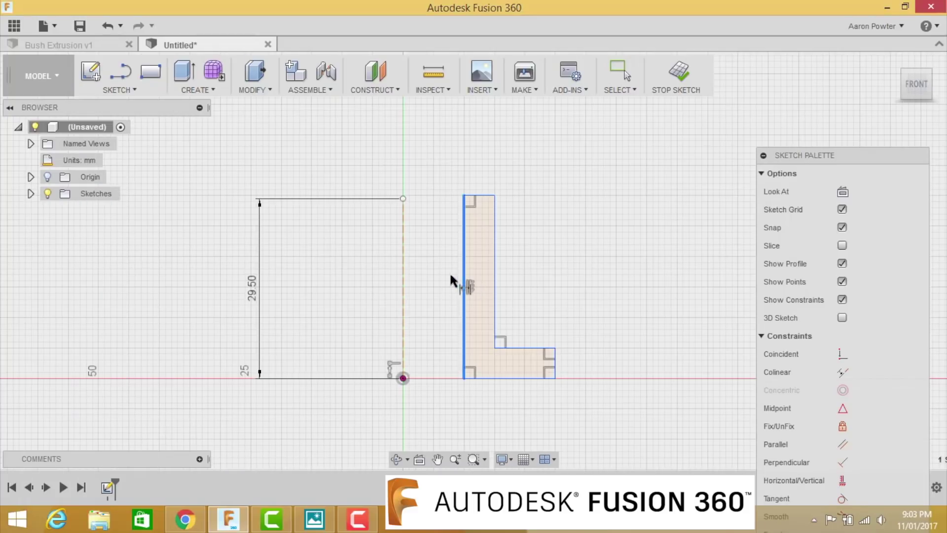
{"action": "left_click", "coordinate": [436, 272]}
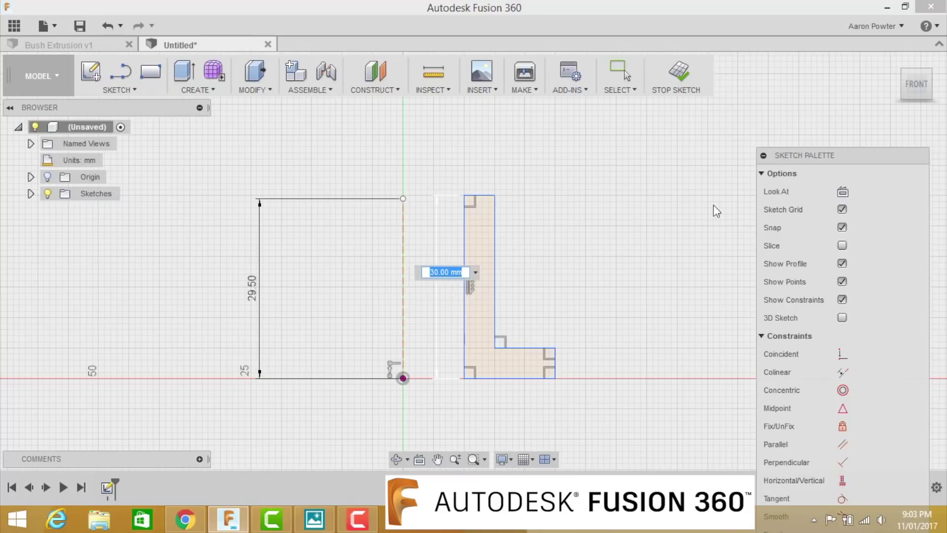
{"action": "type", "text": "29.5"}
{"action": "key", "text": "Return"}
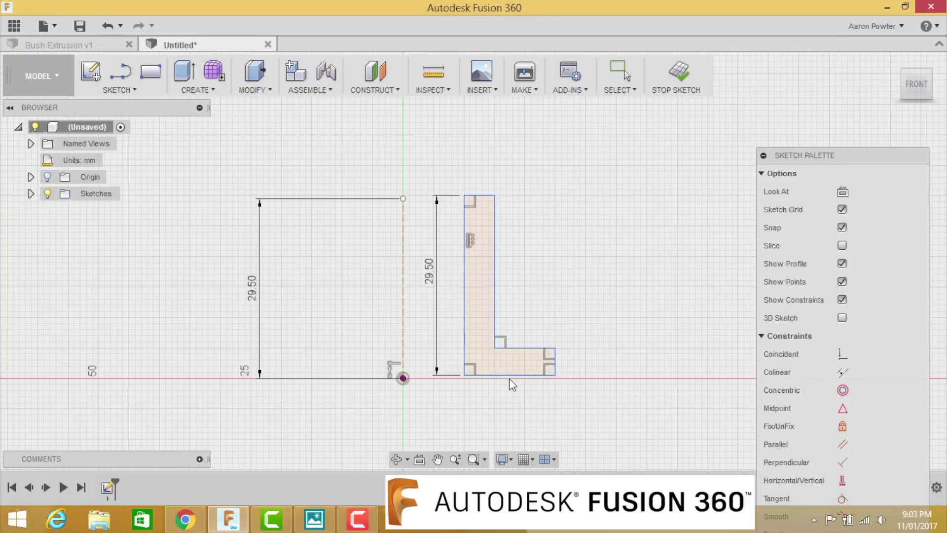
{"action": "scroll", "coordinate": [513, 383], "scroll_direction": "up", "scroll_amount": 3}
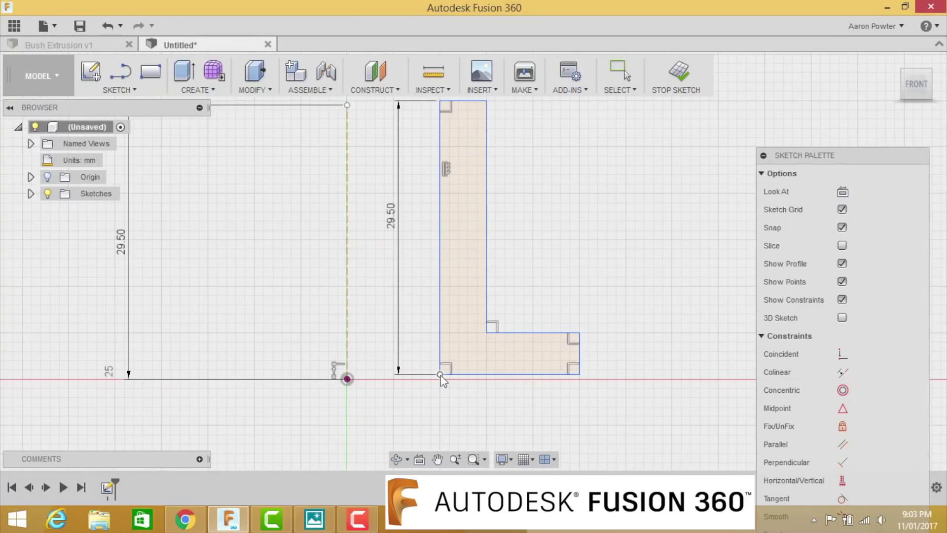
{"action": "left_click_drag", "start_coordinate": [440, 375], "coordinate": [440, 378]}
{"action": "key", "text": "Escape"}
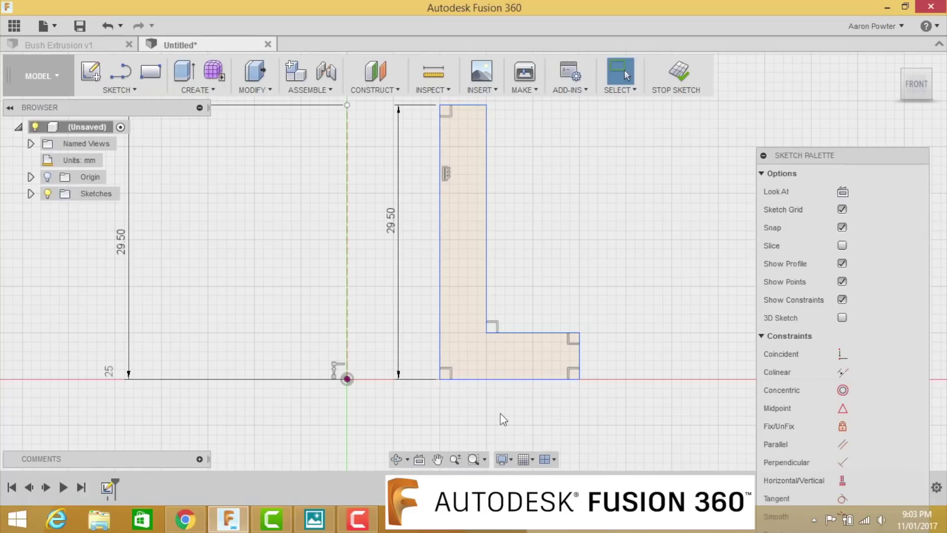
{"action": "scroll", "coordinate": [500, 413], "scroll_direction": "down", "scroll_amount": 2}
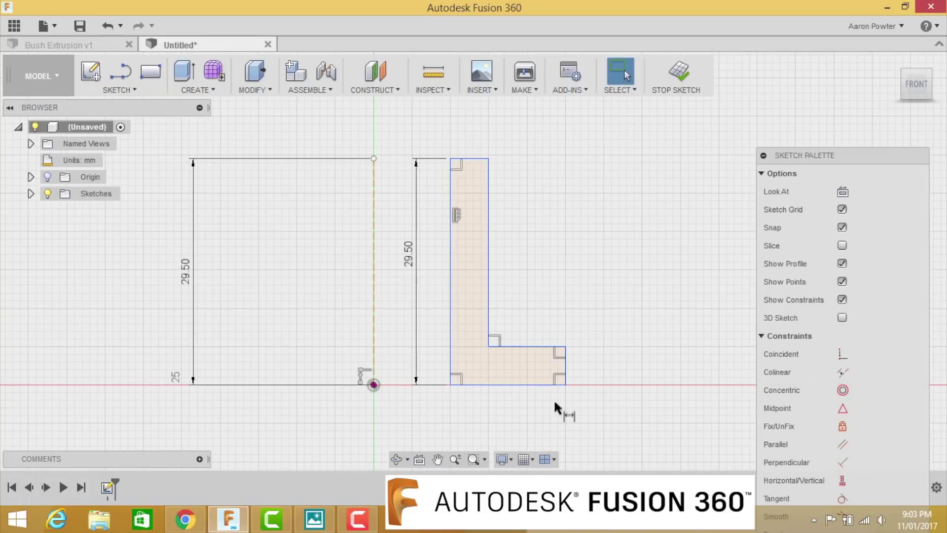
- Dimension the L's foot thickness at 5 mm
{"action": "key", "text": "d"}
{"action": "left_click", "coordinate": [513, 346]}
{"action": "left_click", "coordinate": [514, 384]}
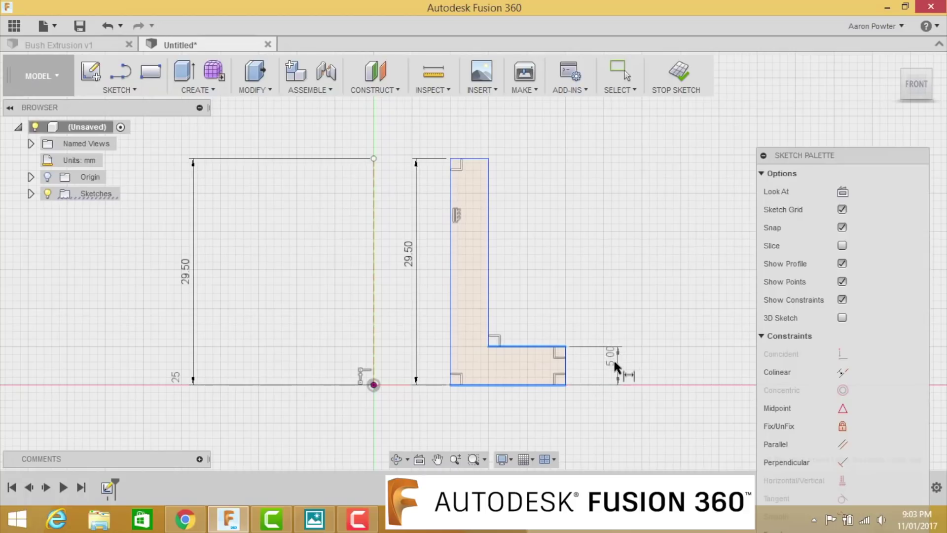
{"action": "left_click", "coordinate": [610, 362]}
{"action": "key", "text": "Return"}
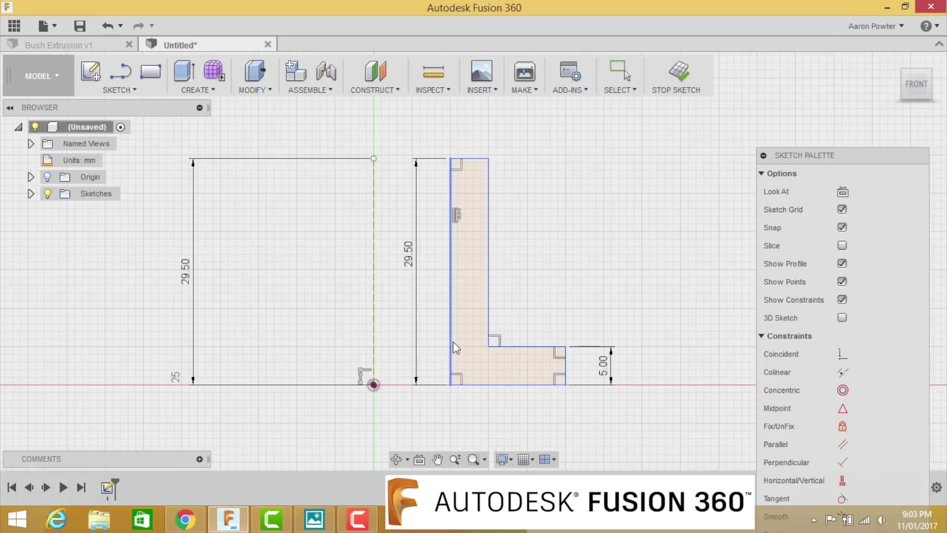
- Set the profile's base width from the centre line to 38/2 (19 mm)
{"action": "key", "text": "d"}
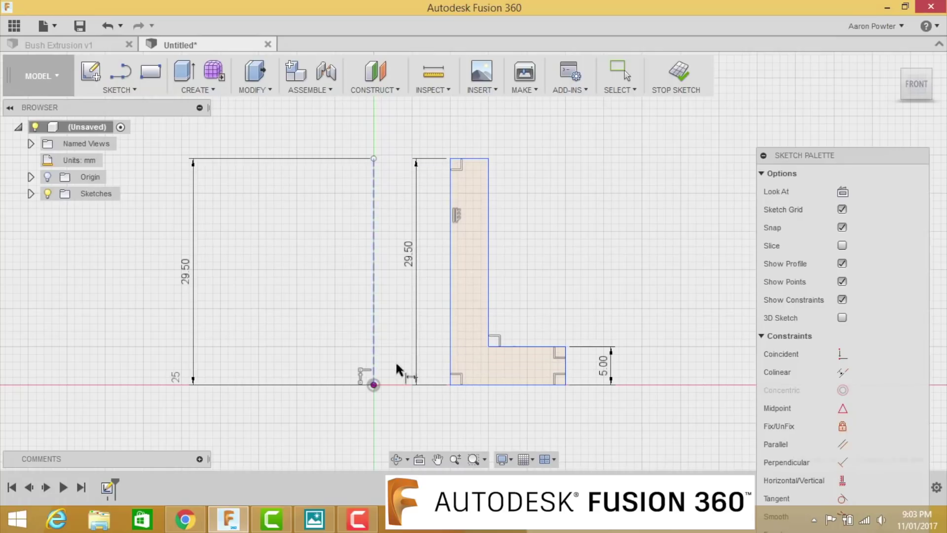
{"action": "left_click", "coordinate": [565, 361]}
{"action": "left_click", "coordinate": [469, 415]}
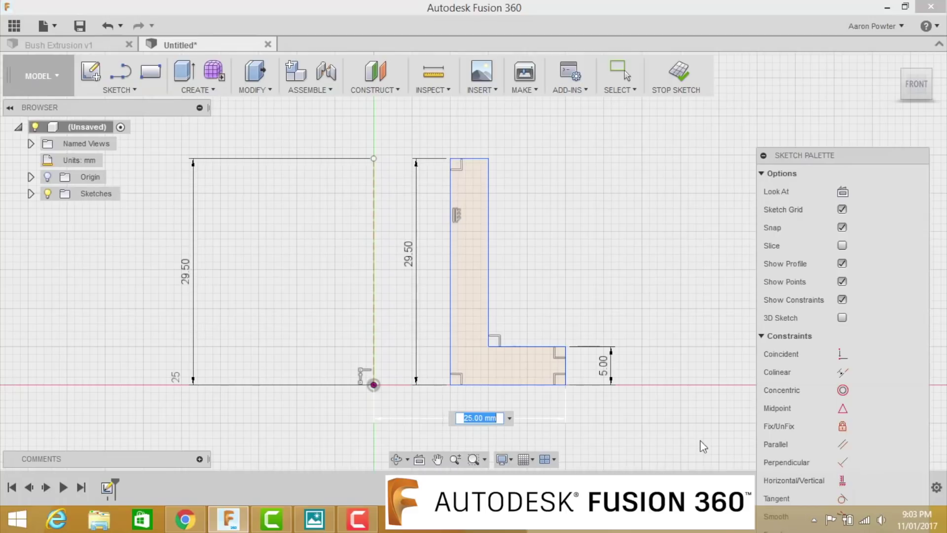
{"action": "type", "text": "38/2"}
{"action": "key", "text": "Return"}
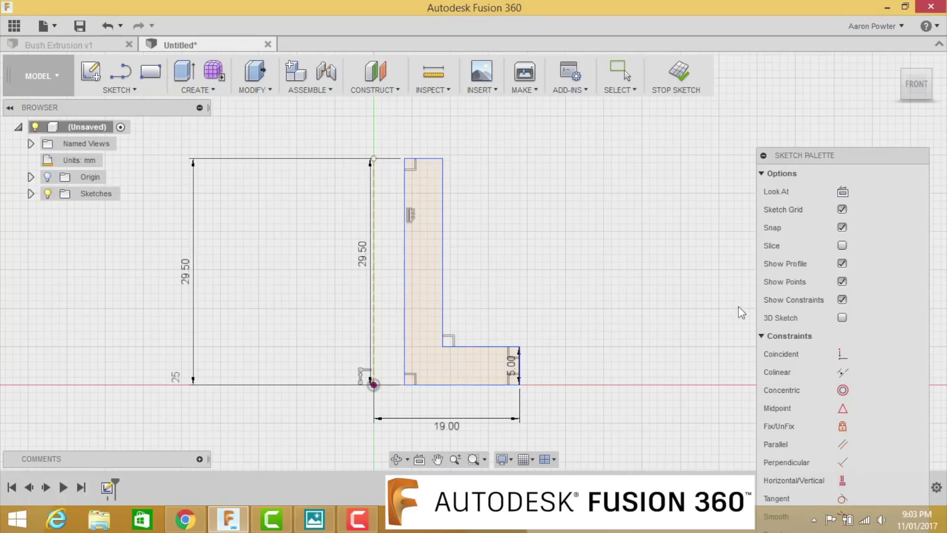
- Move the 29.50 dimension aside and place the inner edge 22.5/2 (11.25 mm) from centre
{"action": "left_click_drag", "start_coordinate": [363, 256], "coordinate": [582, 276]}
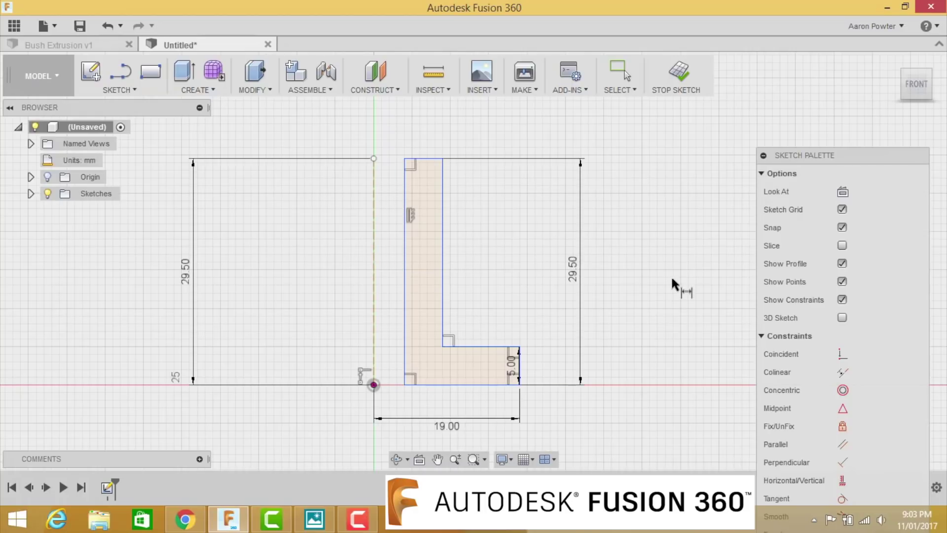
{"action": "left_click", "coordinate": [373, 199]}
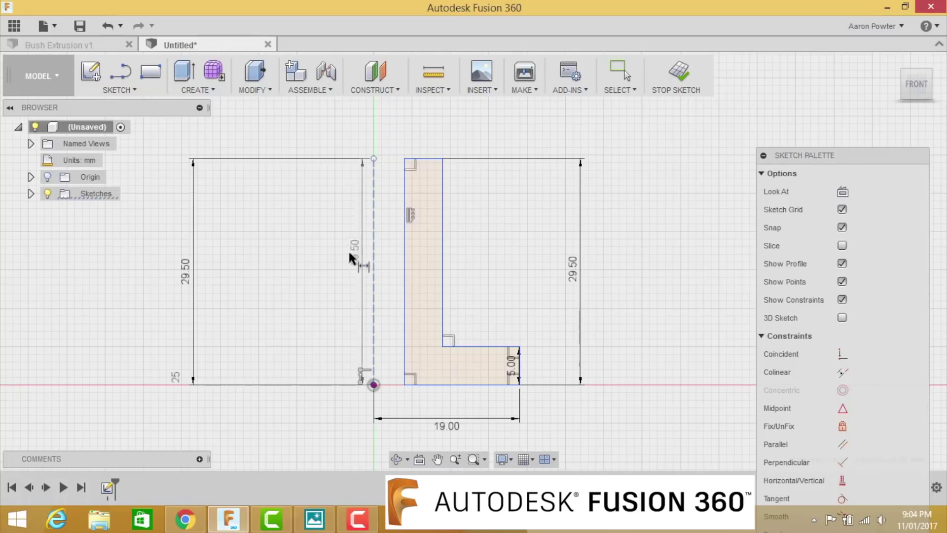
{"action": "left_click", "coordinate": [402, 246]}
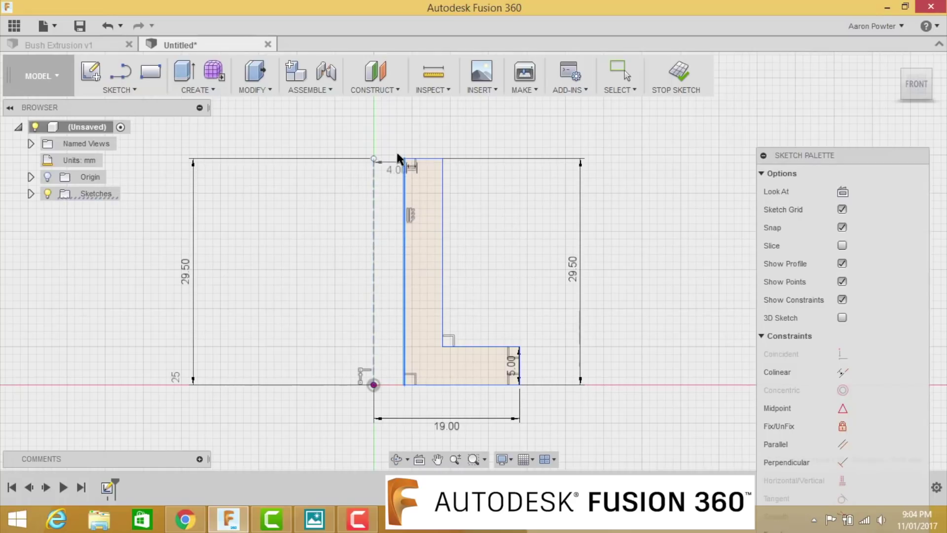
{"action": "left_click", "coordinate": [391, 110]}
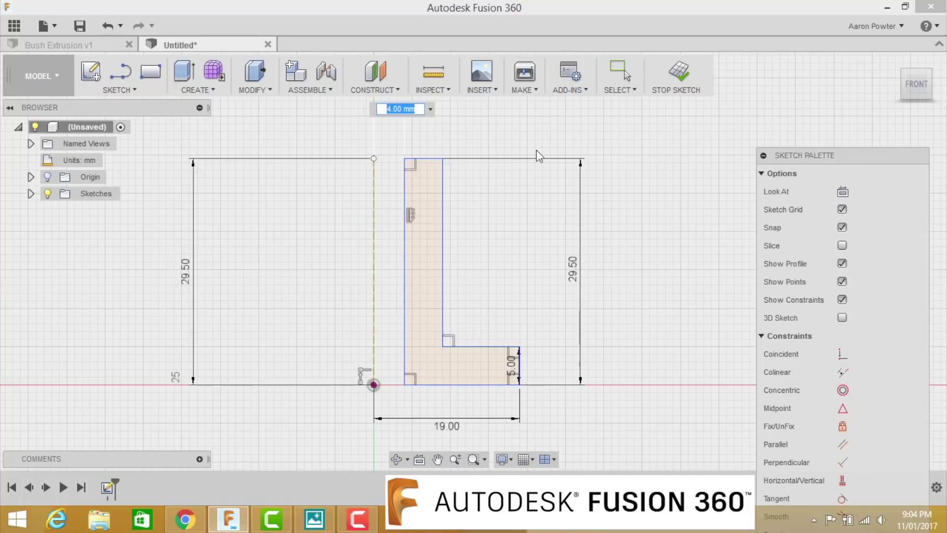
{"action": "type", "text": "22.5/2"}
{"action": "key", "text": "Return"}
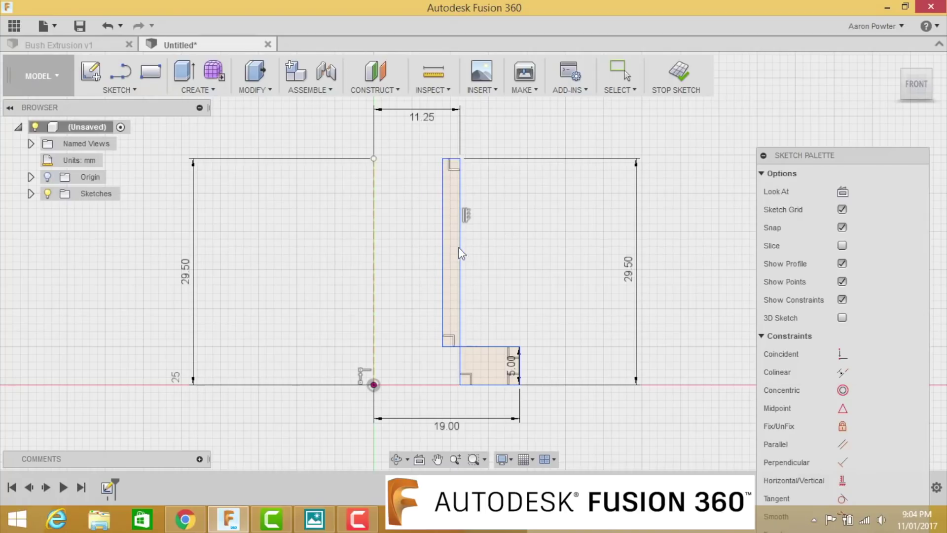
- Widen the upright leg and dimension its outer edge 30/2 (15 mm) from the centre line
{"action": "left_click", "coordinate": [443, 247]}
{"action": "left_click_drag", "start_coordinate": [444, 243], "coordinate": [492, 242]}
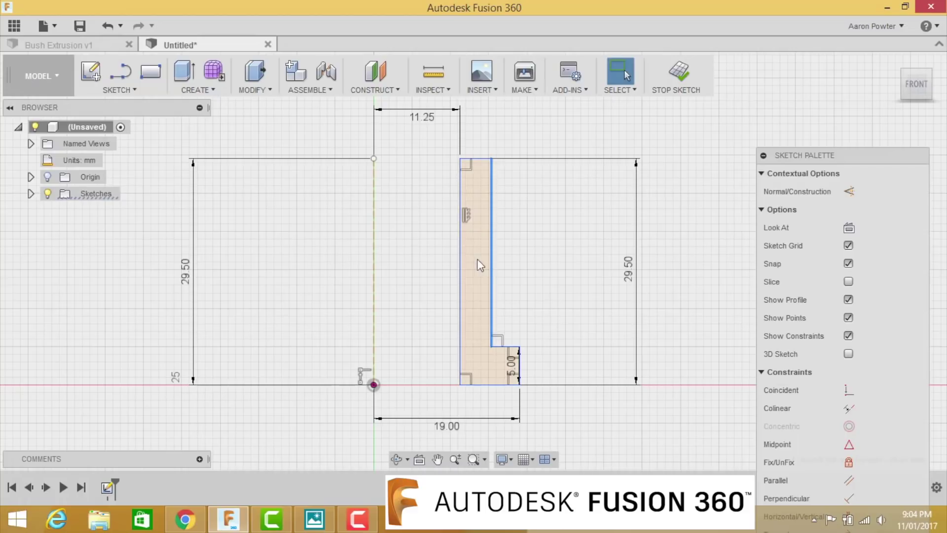
{"action": "key", "text": "d"}
{"action": "left_click", "coordinate": [492, 270]}
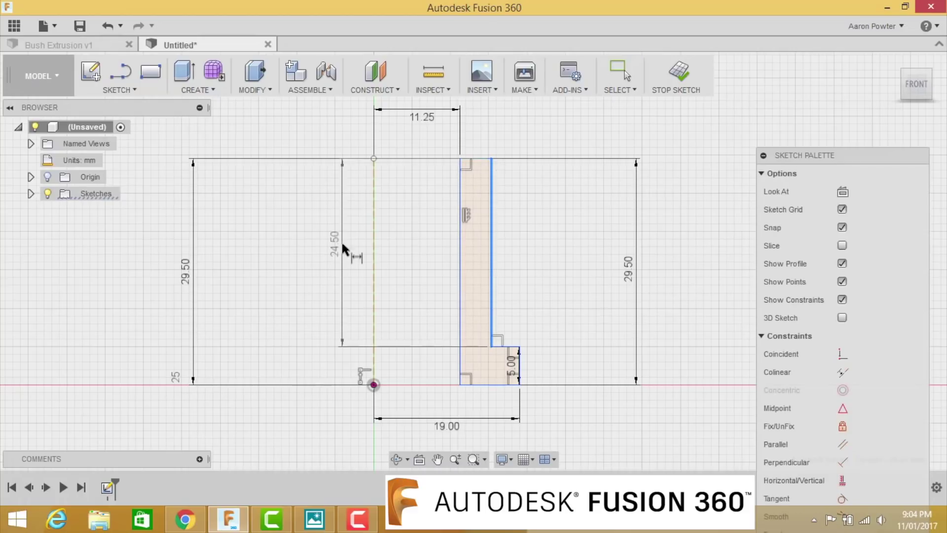
{"action": "left_click", "coordinate": [485, 247]}
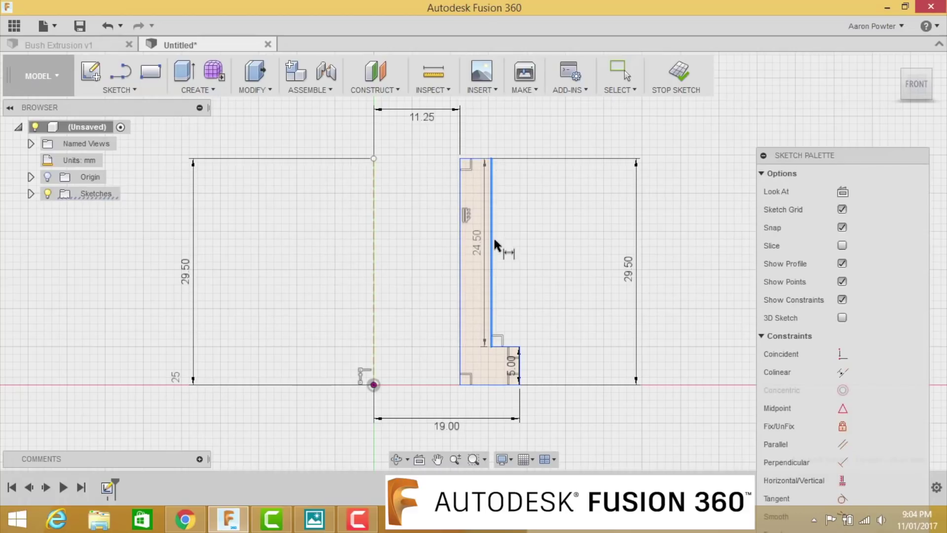
{"action": "left_click", "coordinate": [374, 264]}
{"action": "middle_click_drag", "start_coordinate": [413, 155], "coordinate": [414, 251]}
{"action": "left_click", "coordinate": [413, 167]}
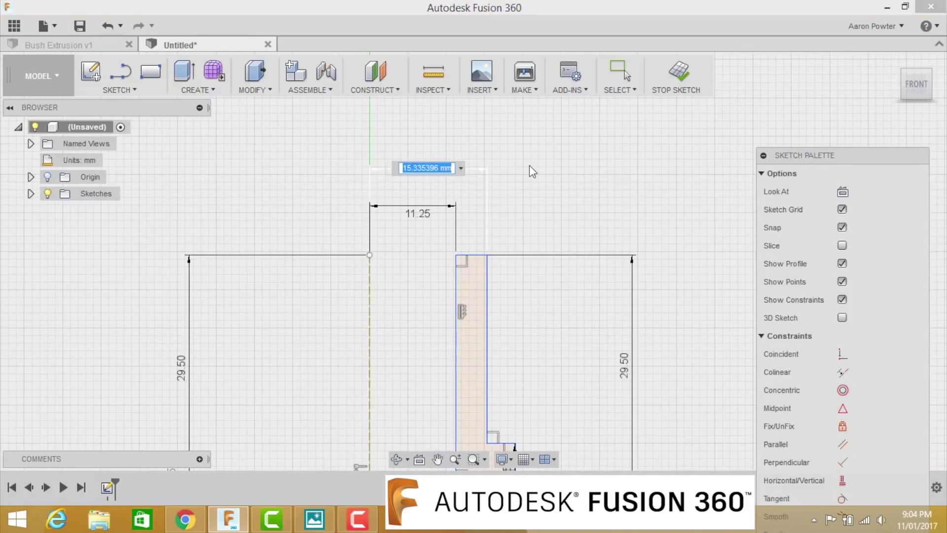
{"action": "type", "text": "30/2"}
{"action": "key", "text": "Return"}
- Bring the whole sketch back into view and move the 5.00 dimension clear of the profile
{"action": "scroll", "coordinate": [602, 364], "scroll_direction": "down", "scroll_amount": 2}
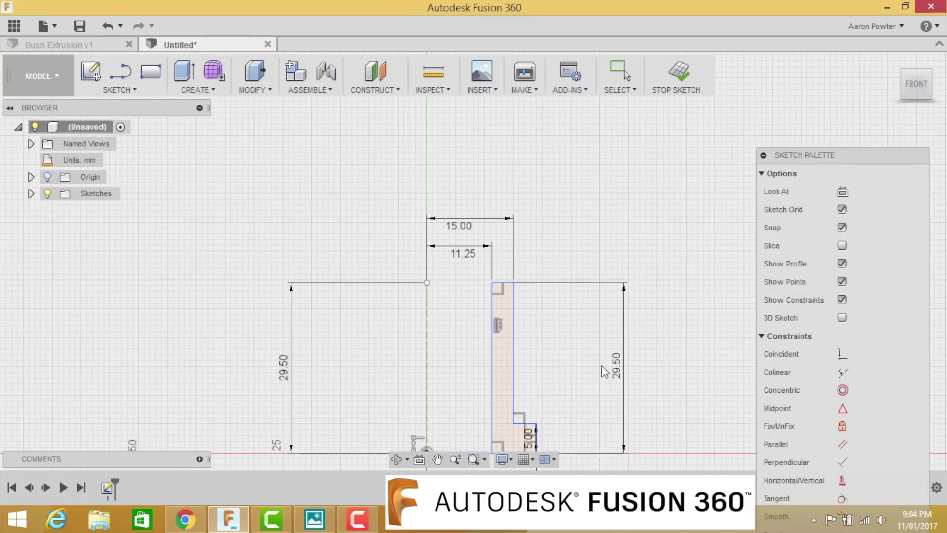
{"action": "scroll", "coordinate": [602, 365], "scroll_direction": "down", "scroll_amount": 2}
{"action": "mouse_move", "coordinate": [602, 365]}
{"action": "middle_mouse_down"}
{"action": "mouse_move", "coordinate": [566, 291]}
{"action": "mouse_move", "coordinate": [542, 269]}
{"action": "middle_mouse_up"}
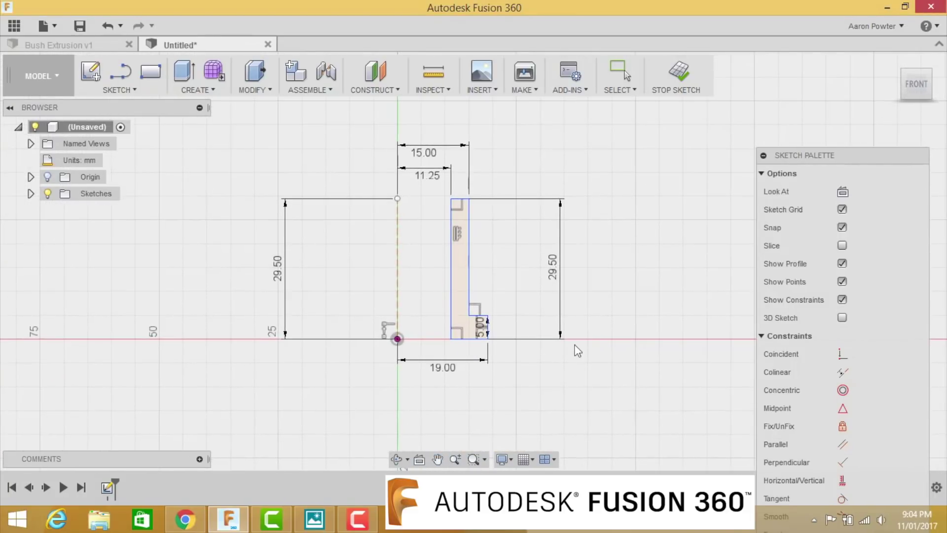
{"action": "key", "text": "Escape"}
{"action": "left_click_drag", "start_coordinate": [488, 330], "coordinate": [534, 326]}
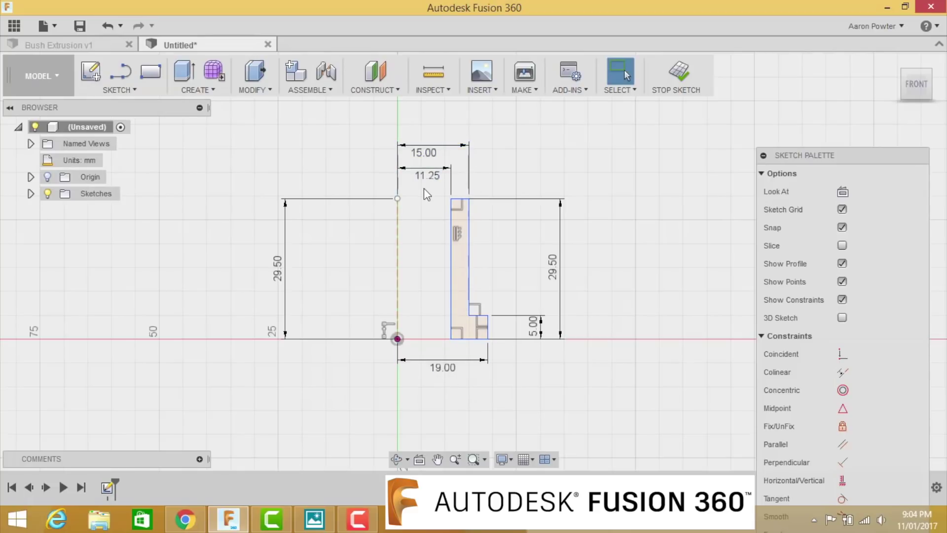
{"action": "mouse_move", "coordinate": [434, 183]}
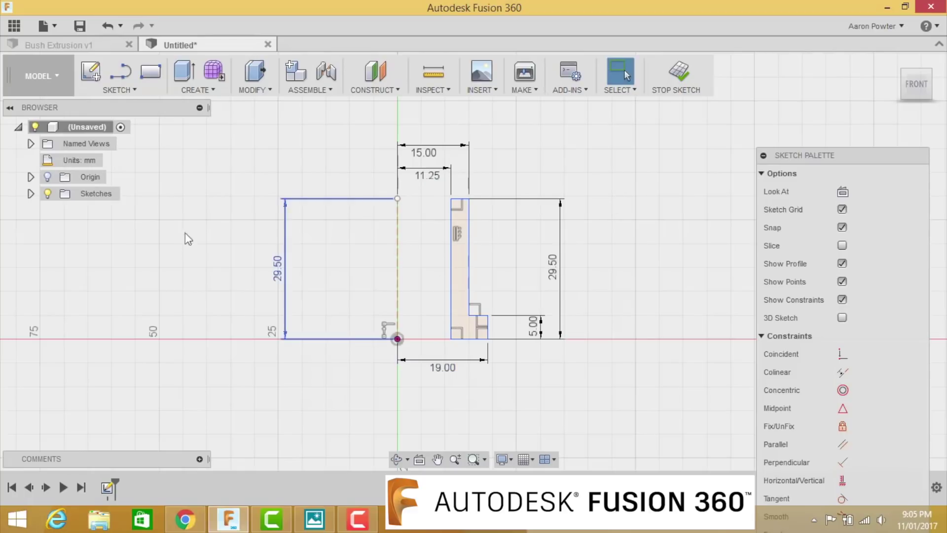
- Revolve the L profile 360° around the vertical centre line, then return to the home view
{"action": "left_click", "coordinate": [200, 96]}
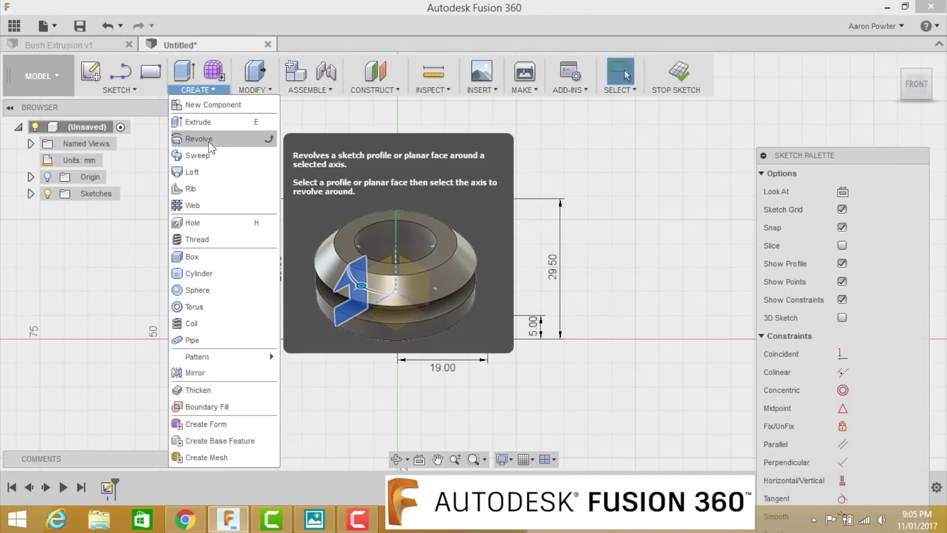
{"action": "left_click", "coordinate": [209, 141]}
{"action": "left_click_drag", "start_coordinate": [801, 139], "coordinate": [787, 138]}
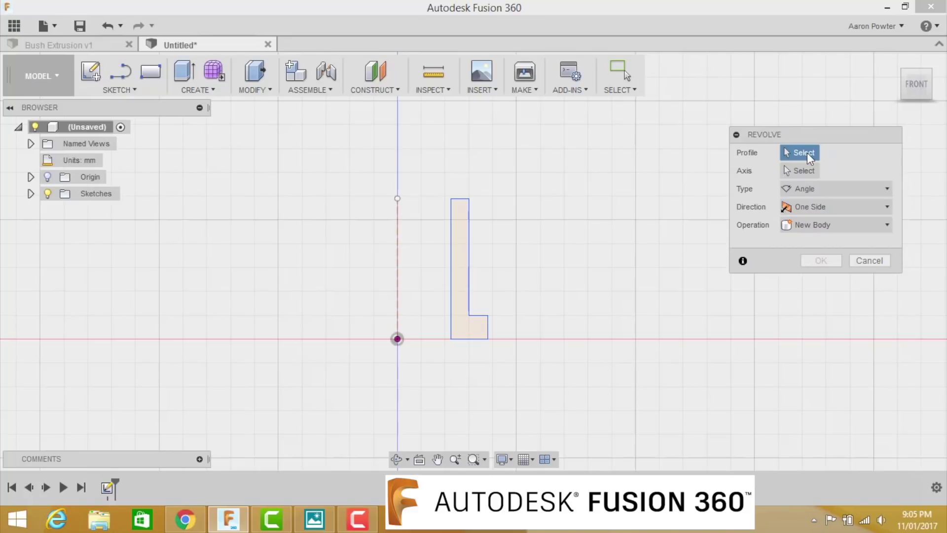
{"action": "left_click", "coordinate": [456, 270]}
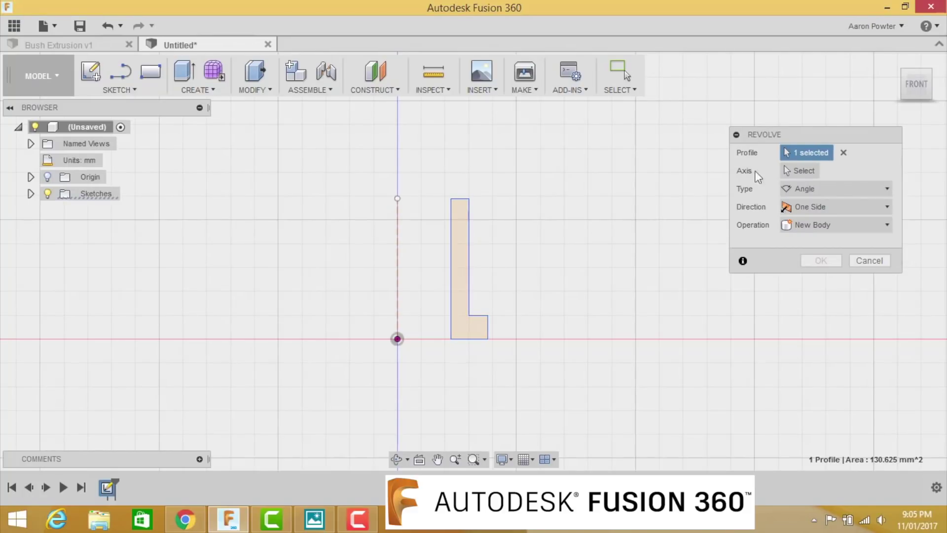
{"action": "left_click", "coordinate": [795, 173]}
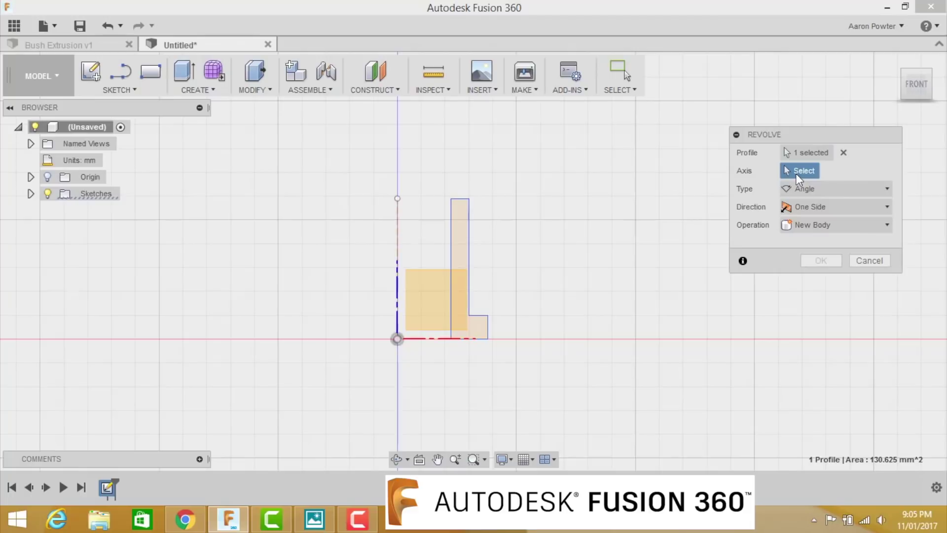
{"action": "left_click", "coordinate": [397, 246]}
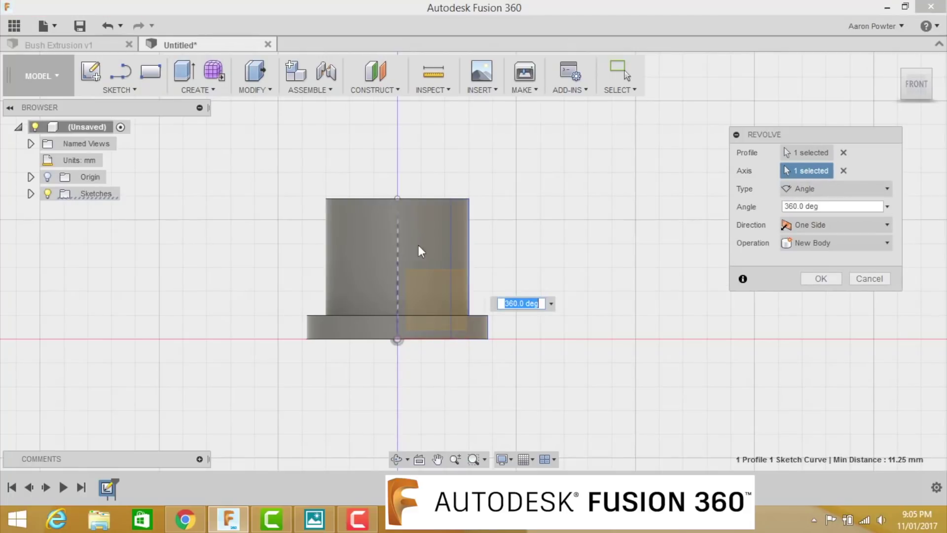
{"action": "left_click", "coordinate": [808, 278]}
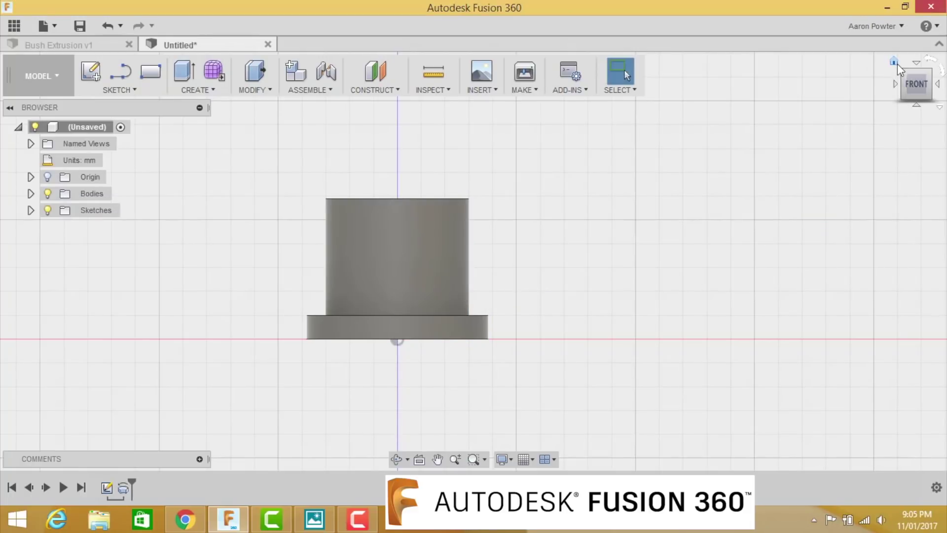
{"action": "left_click", "coordinate": [897, 63]}
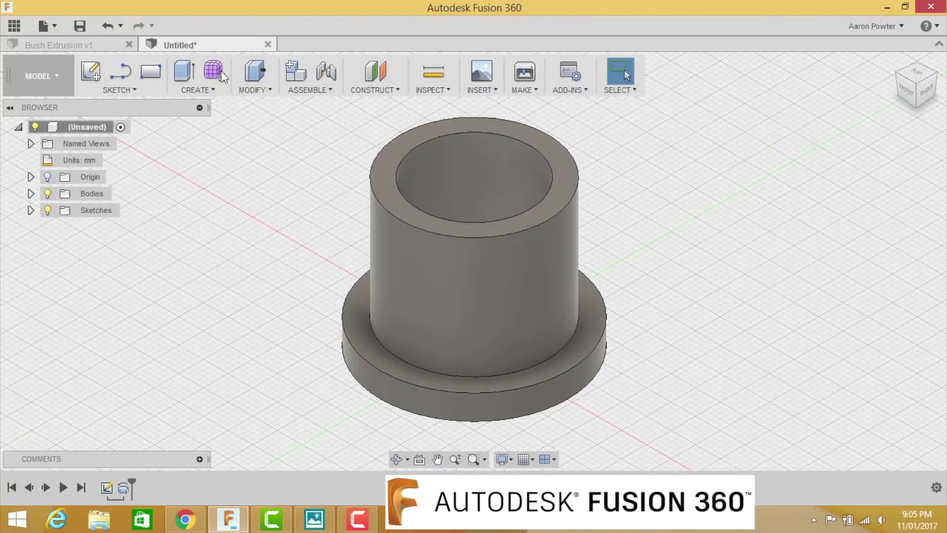
{"action": "left_click", "coordinate": [95, 45]}
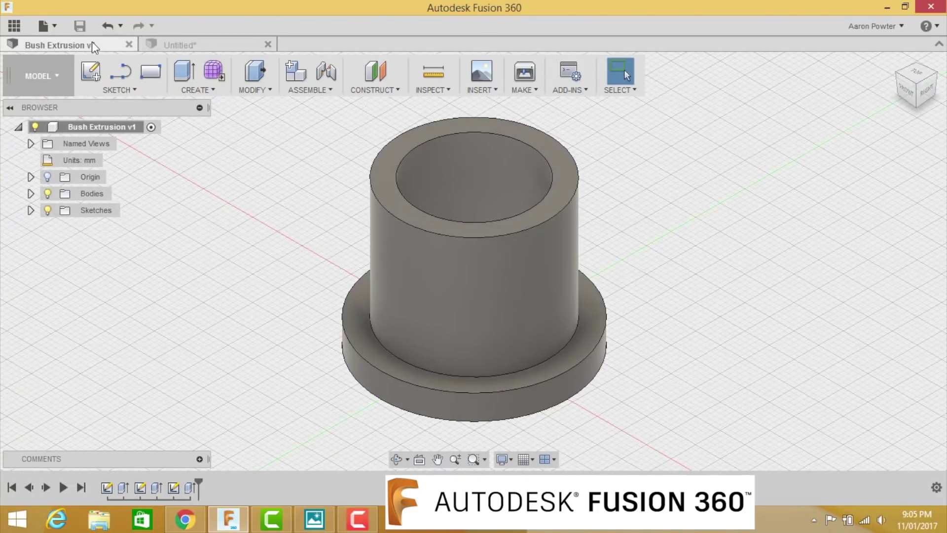
{"action": "mouse_move", "coordinate": [883, 65]}
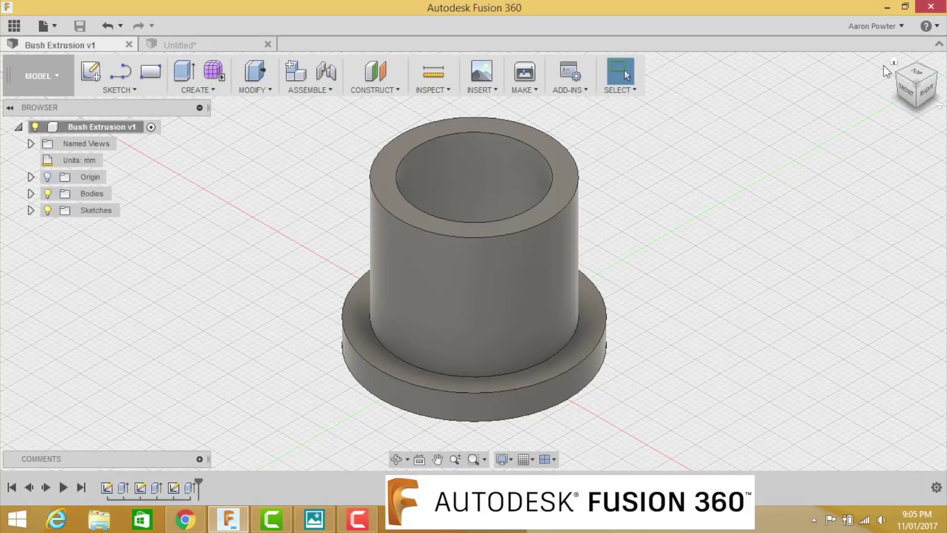
{"action": "left_click", "coordinate": [195, 44]}
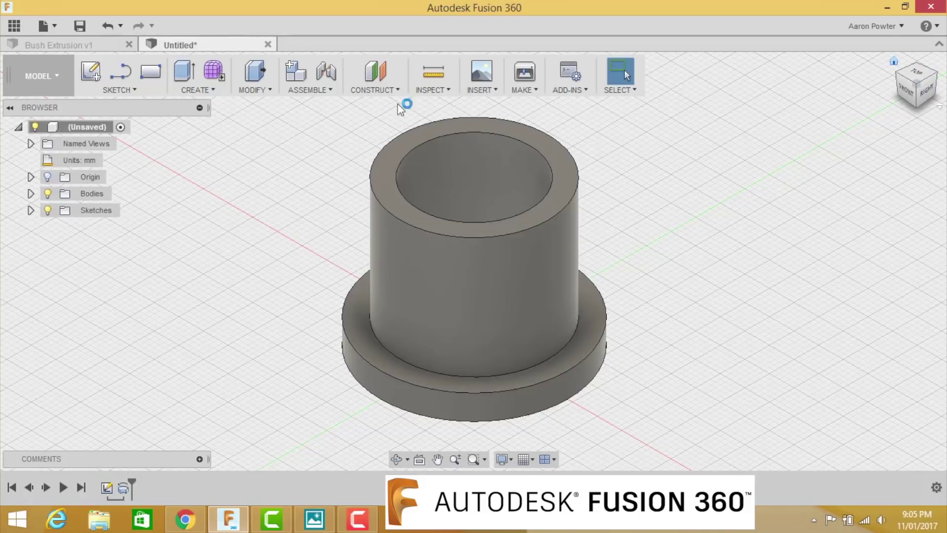
{"action": "left_click", "coordinate": [93, 45]}
{"action": "left_click", "coordinate": [178, 42]}
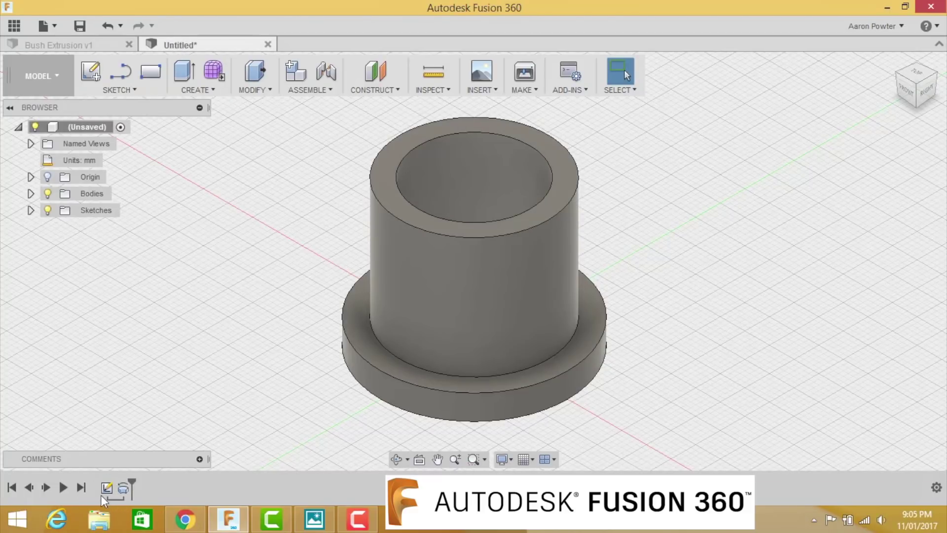
{"action": "left_click", "coordinate": [112, 45]}
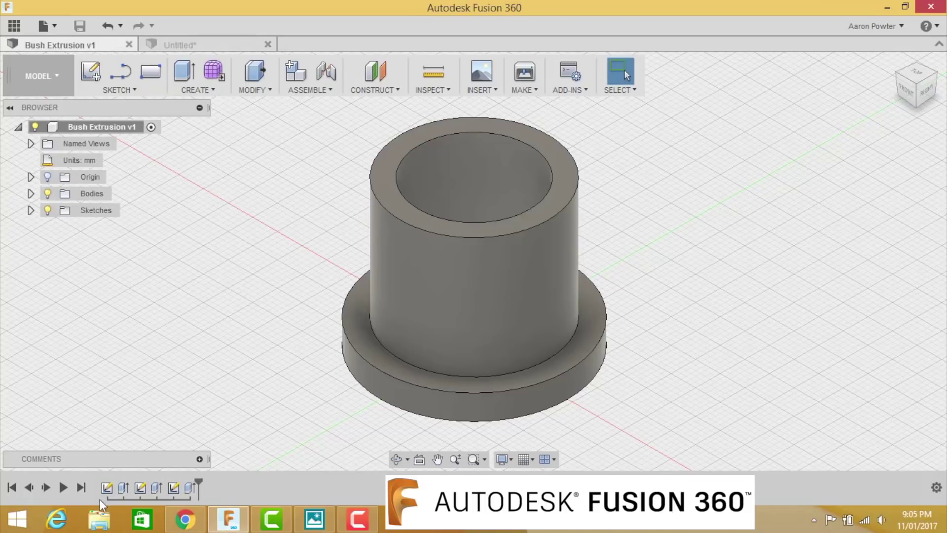
{"action": "left_click", "coordinate": [163, 43]}
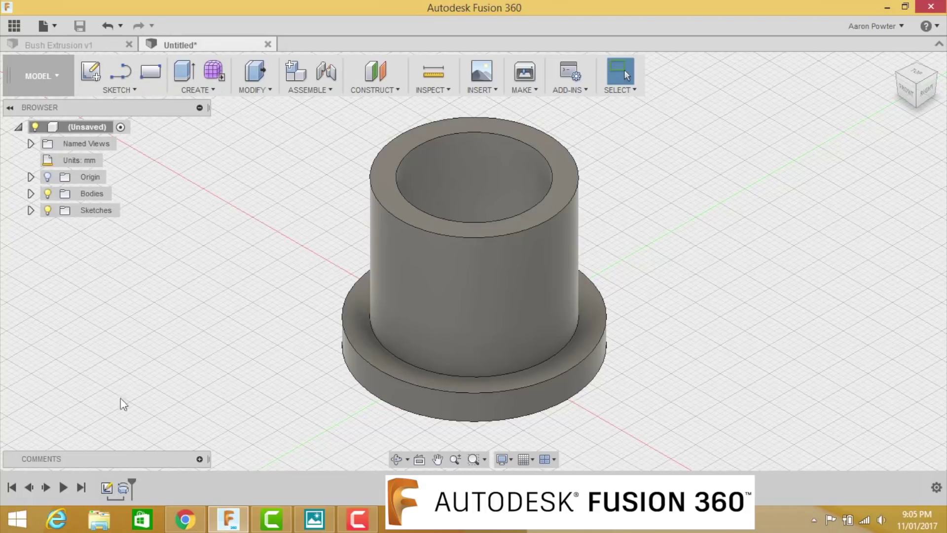
{"action": "left_click", "coordinate": [62, 486]}
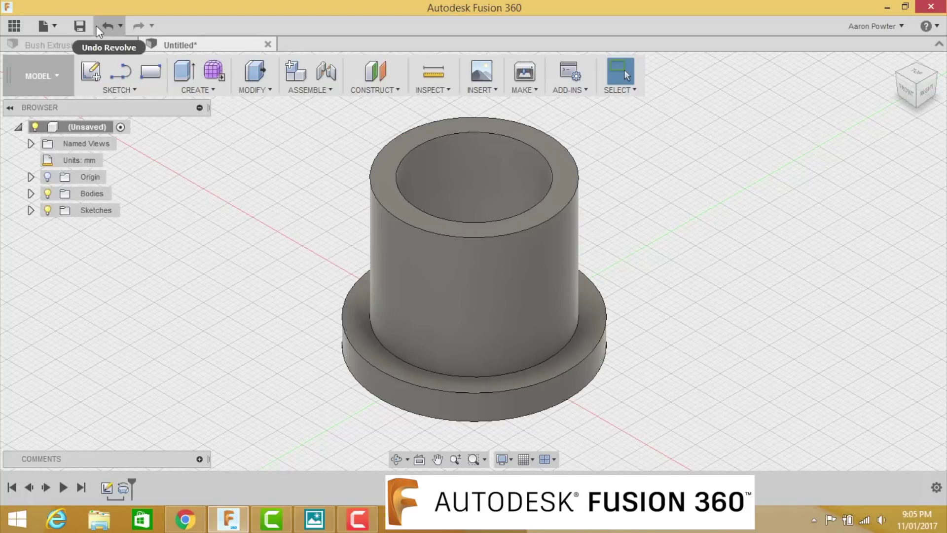
- Save the design as 'Bush Revolve' and close the Data Panel
{"action": "left_click", "coordinate": [13, 26]}
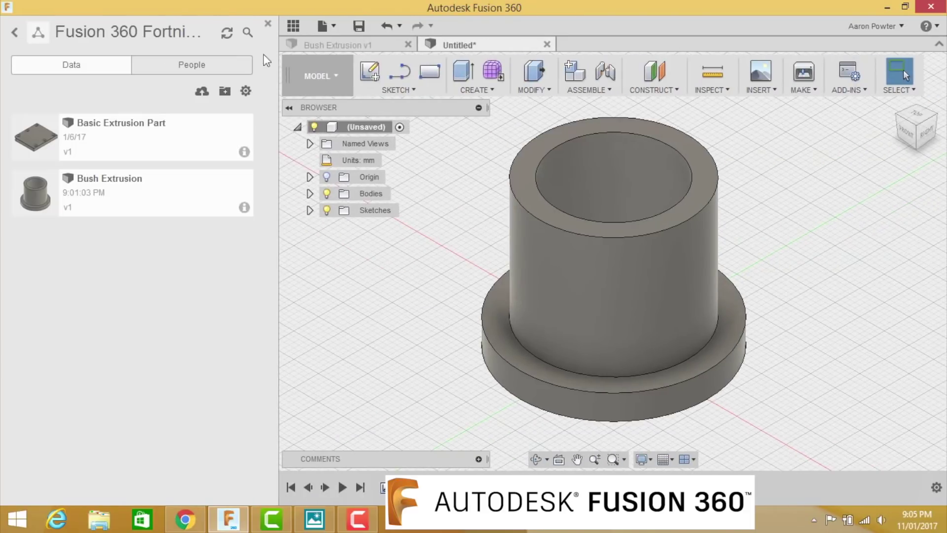
{"action": "left_click", "coordinate": [357, 26]}
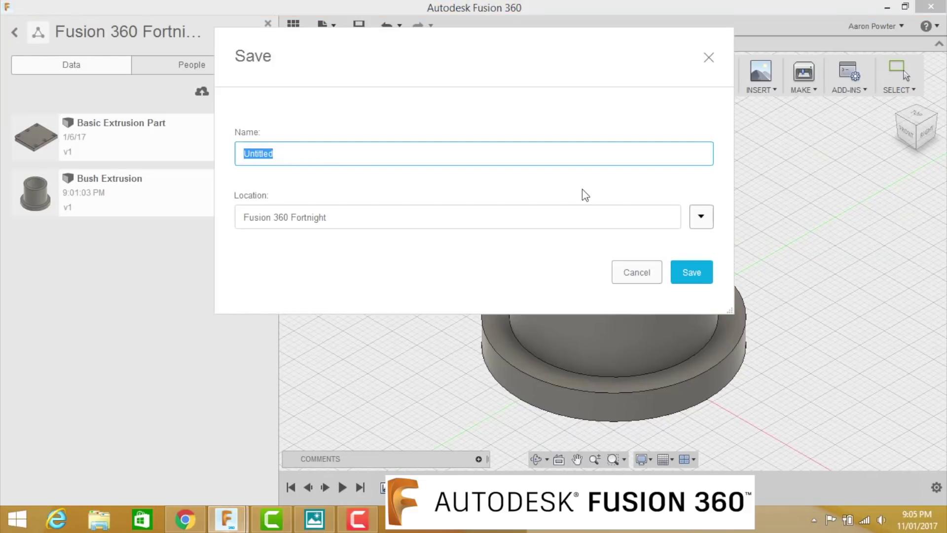
{"action": "type", "text": "Bush Revolve"}
{"action": "key", "text": "Return"}
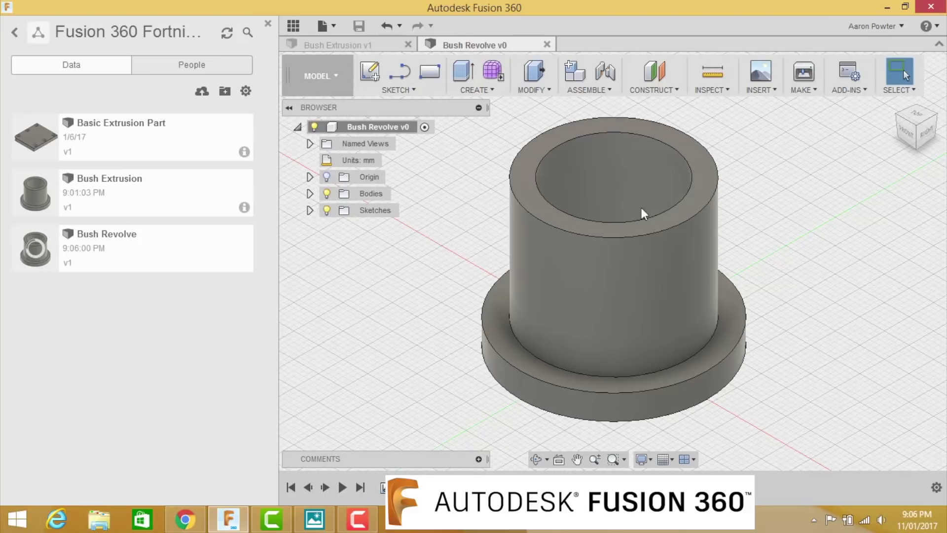
{"action": "left_click", "coordinate": [293, 25]}
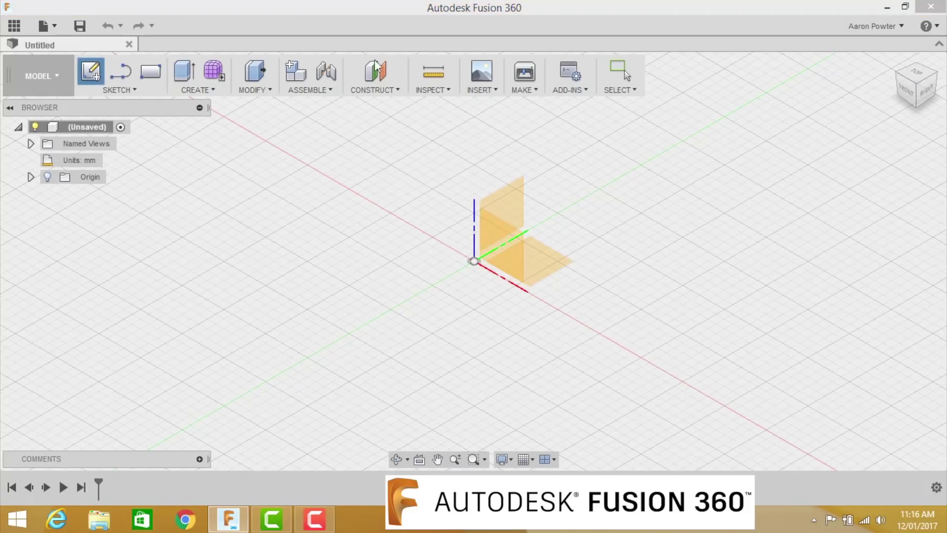
- On a new horizontal-plane sketch, draw a six-sided circumscribed polygon centred on the origin
{"action": "left_click", "coordinate": [553, 254]}
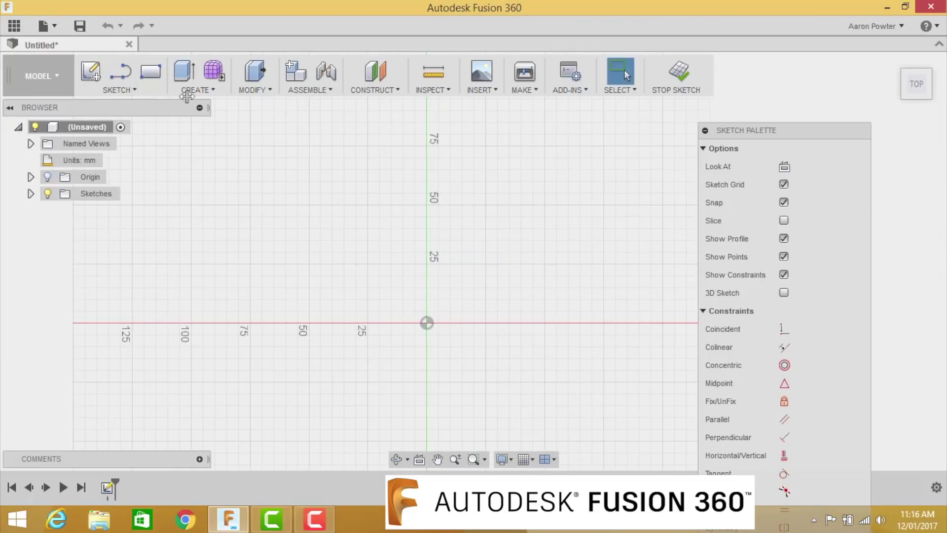
{"action": "left_click", "coordinate": [123, 91]}
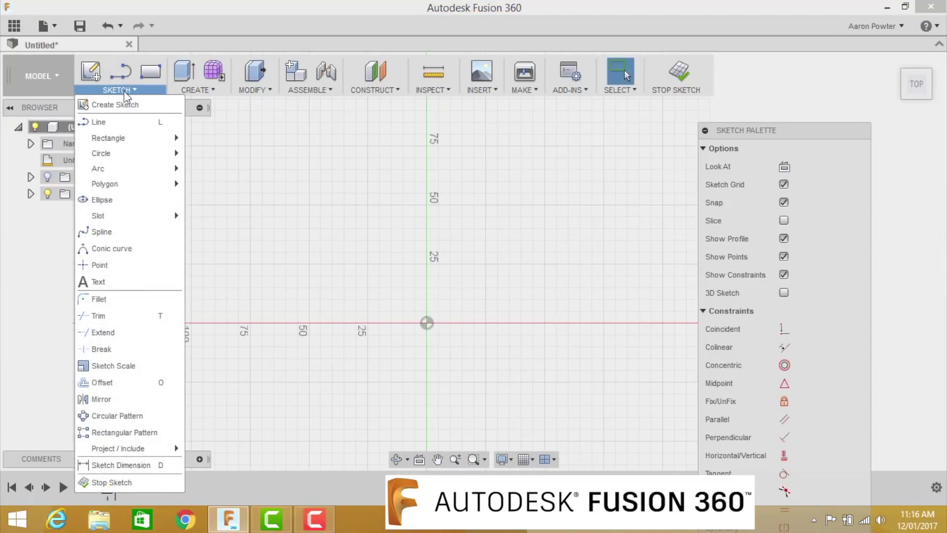
{"action": "mouse_move", "coordinate": [125, 187]}
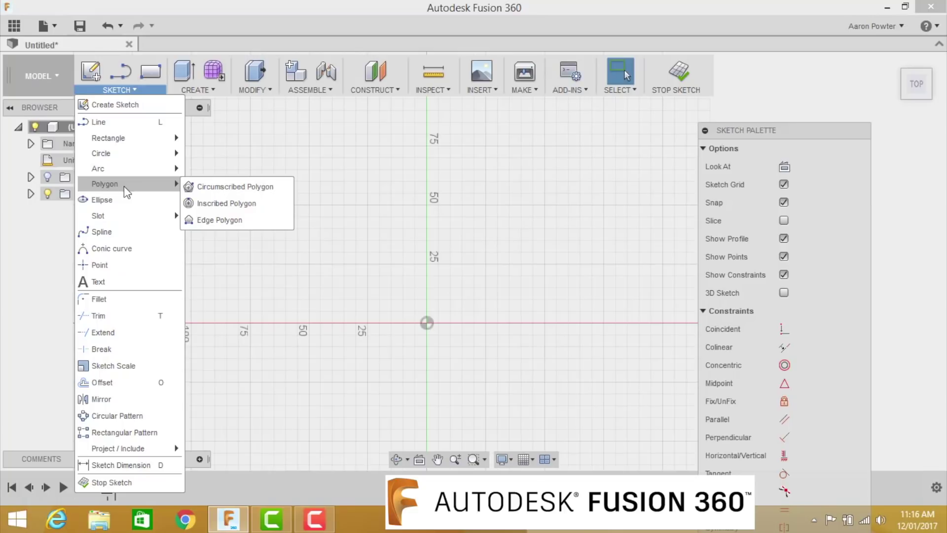
{"action": "left_click", "coordinate": [204, 190]}
{"action": "left_click", "coordinate": [425, 324]}
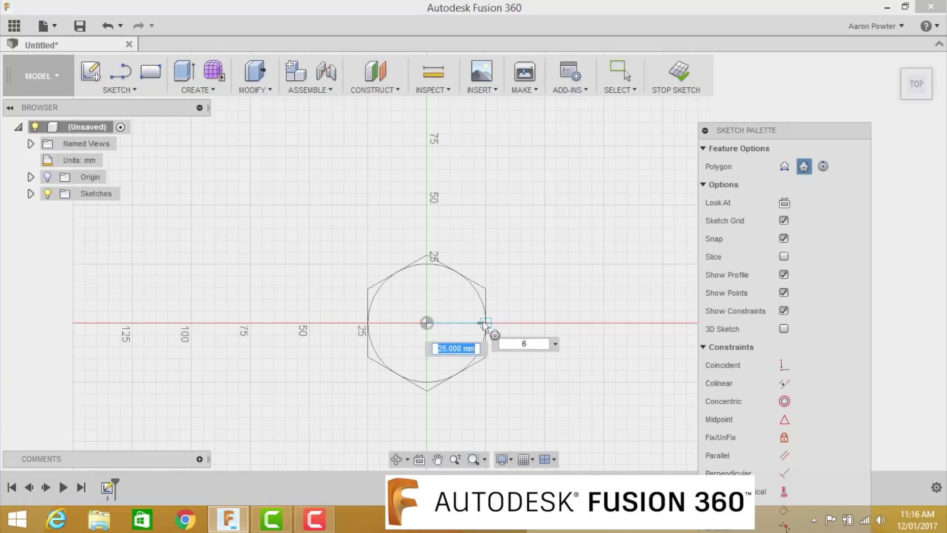
{"action": "left_click", "coordinate": [486, 323]}
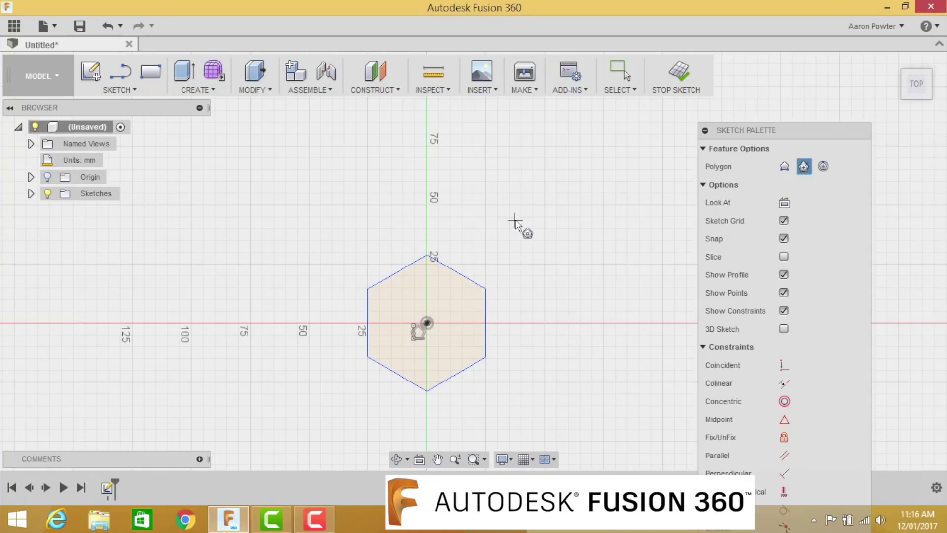
- Dimension the hexagon (9/32)*25.4 = 7.144 mm across flats and begin an extrude
{"action": "key", "text": "d"}
{"action": "left_click", "coordinate": [370, 307]}
{"action": "left_click", "coordinate": [484, 318]}
{"action": "left_click", "coordinate": [429, 220]}
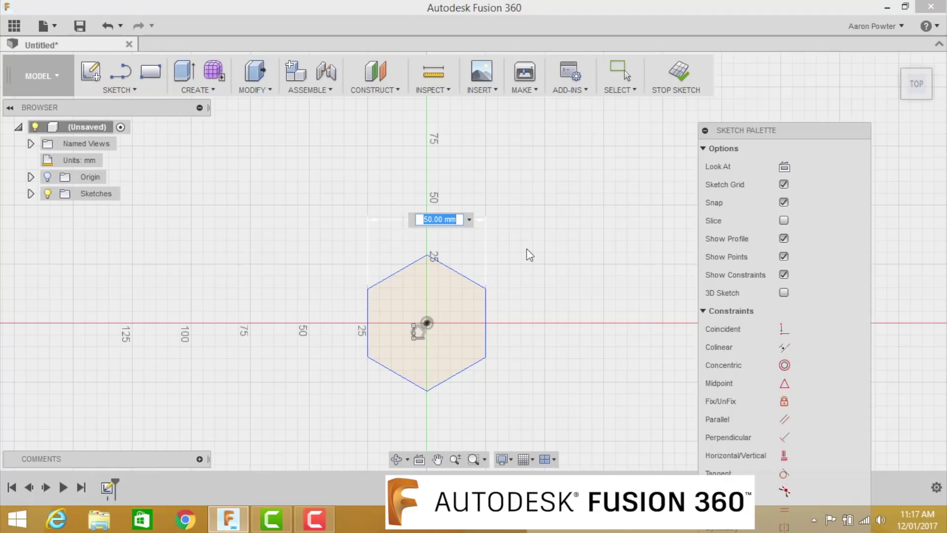
{"action": "type", "text": "(9/32)*25.4"}
{"action": "key", "text": "Return"}
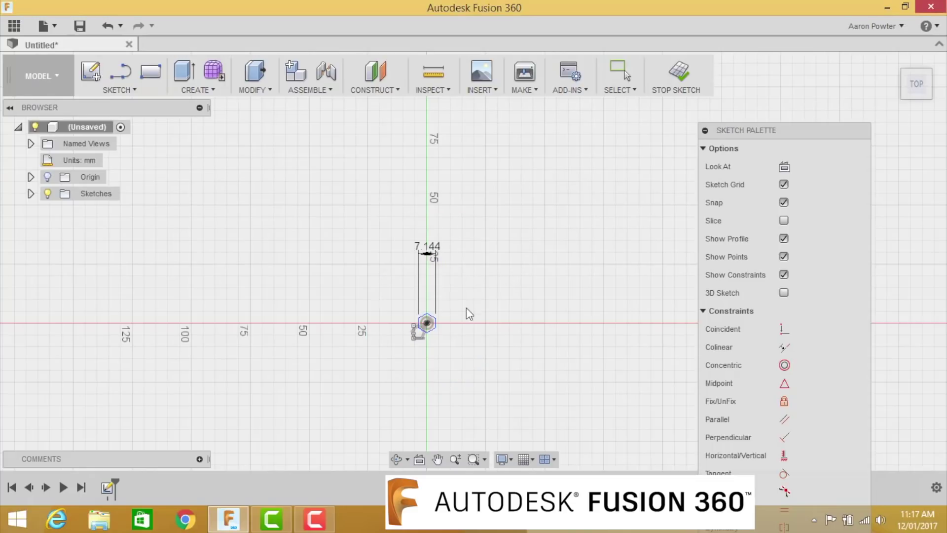
{"action": "scroll", "coordinate": [454, 313], "scroll_direction": "up", "scroll_amount": 4}
{"action": "left_click_drag", "start_coordinate": [360, 232], "coordinate": [379, 313]}
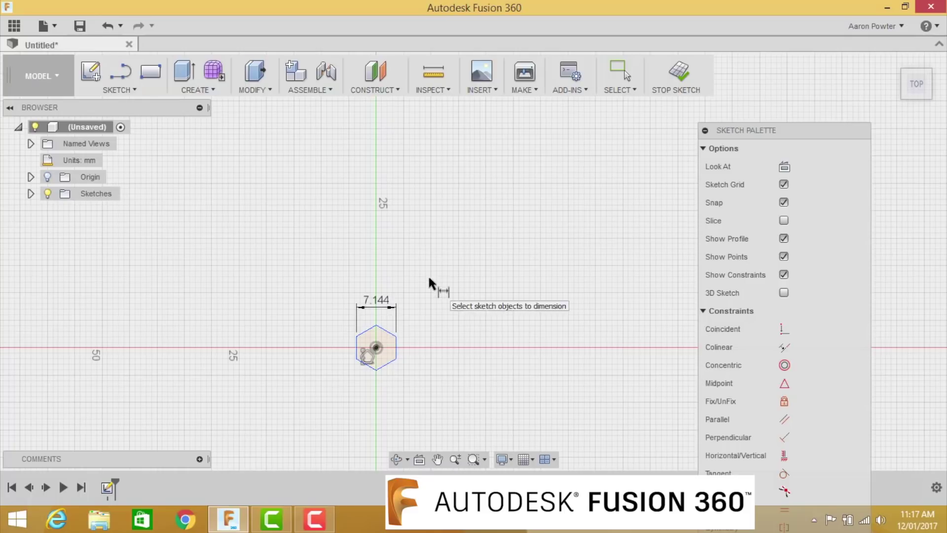
{"action": "key", "text": "e"}
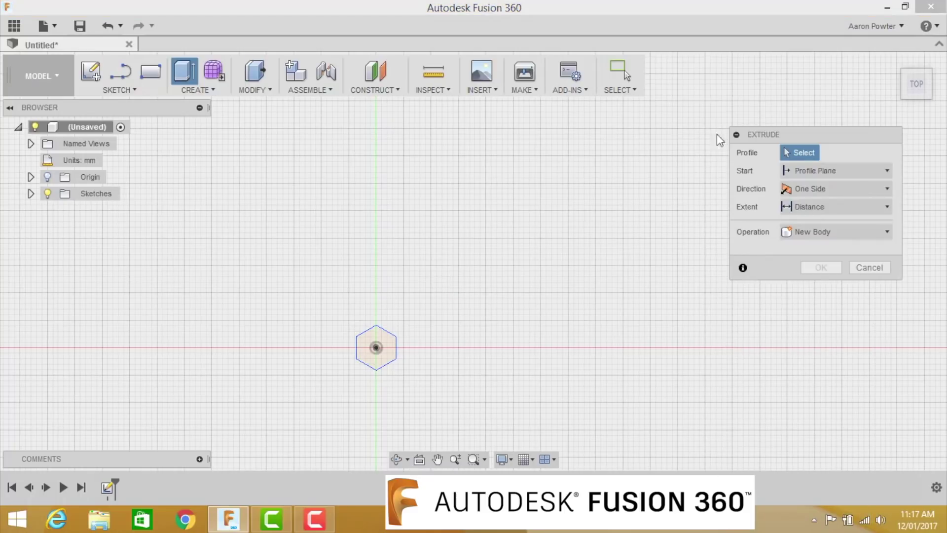
- Extrude the hexagon profile 6*25 mm (150 mm) as a new body and fit it in view
{"action": "left_click", "coordinate": [469, 303]}
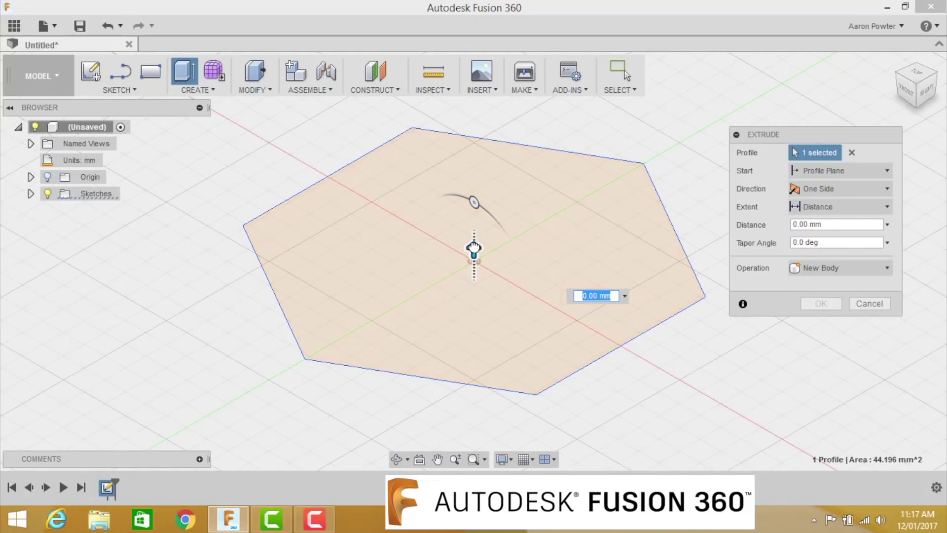
{"action": "left_click_drag", "start_coordinate": [475, 249], "coordinate": [474, 150]}
{"action": "left_click", "coordinate": [795, 225]}
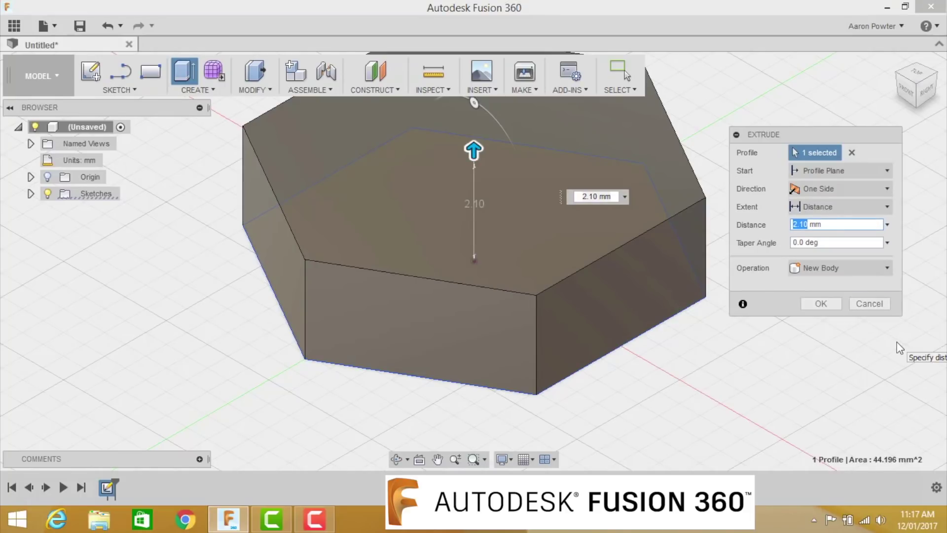
{"action": "type", "text": "6"}
{"action": "key", "text": "Return"}
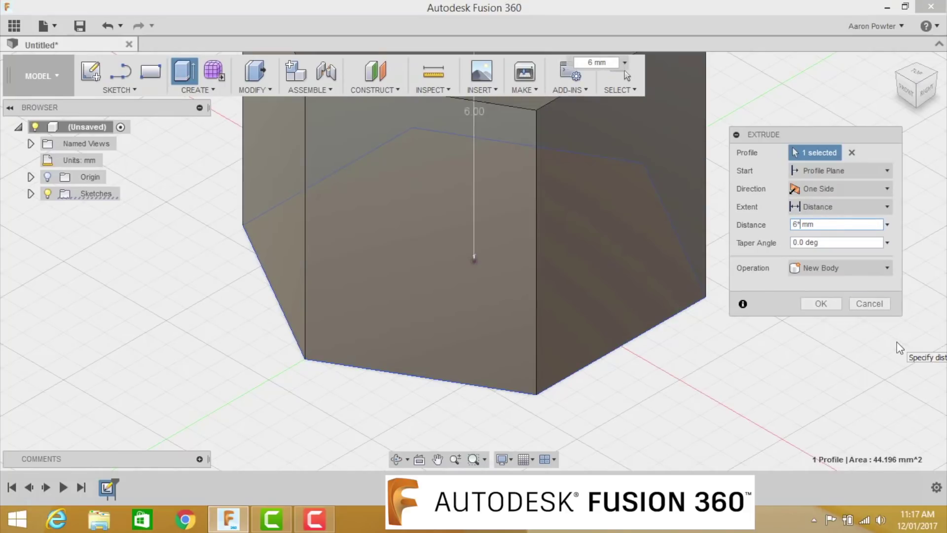
{"action": "type", "text": "*25.4"}
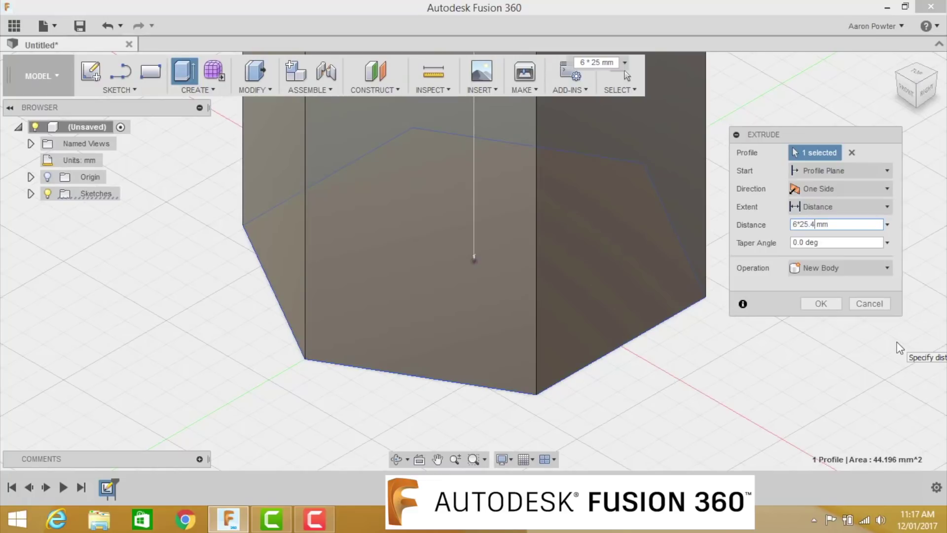
{"action": "key", "text": "Return"}
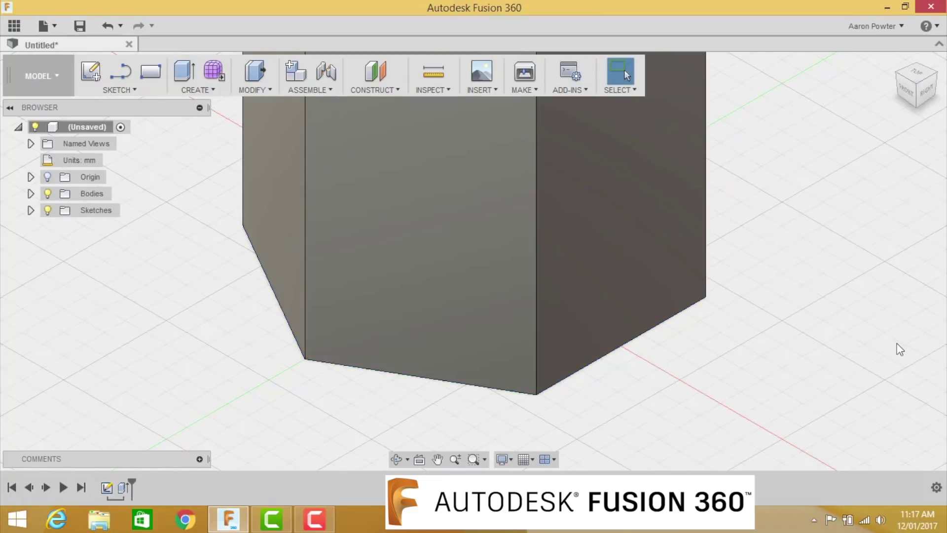
{"action": "scroll", "coordinate": [910, 351], "scroll_direction": "down", "scroll_amount": 1}
{"action": "left_click", "coordinate": [894, 62]}
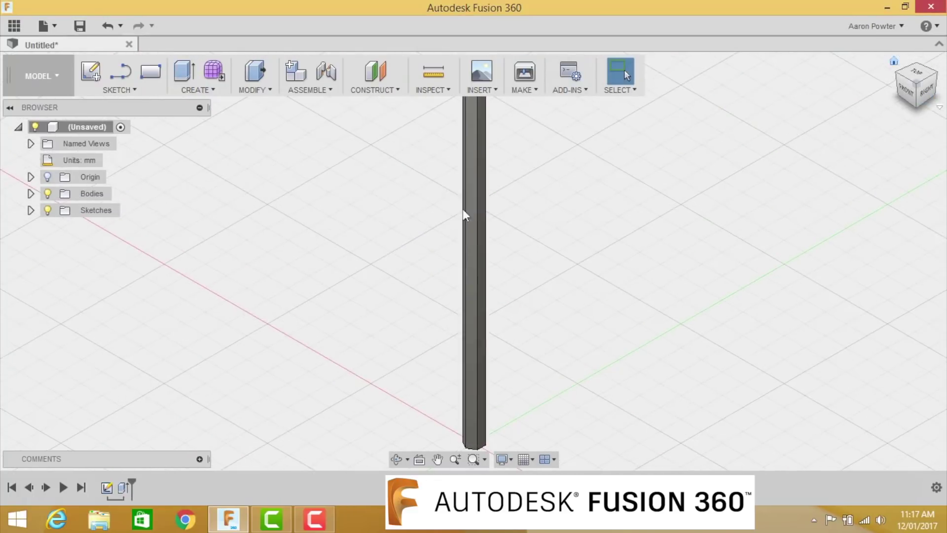
{"action": "scroll", "coordinate": [539, 182], "scroll_direction": "up", "scroll_amount": 1}
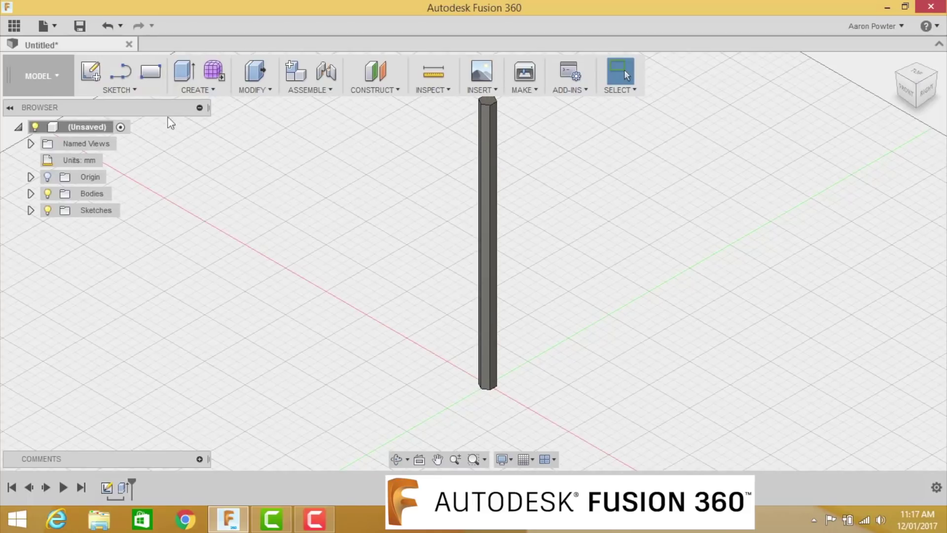
- Create a sketch on the vertical front plane and turn the view so the bar lies horizontal
{"action": "left_click", "coordinate": [87, 74]}
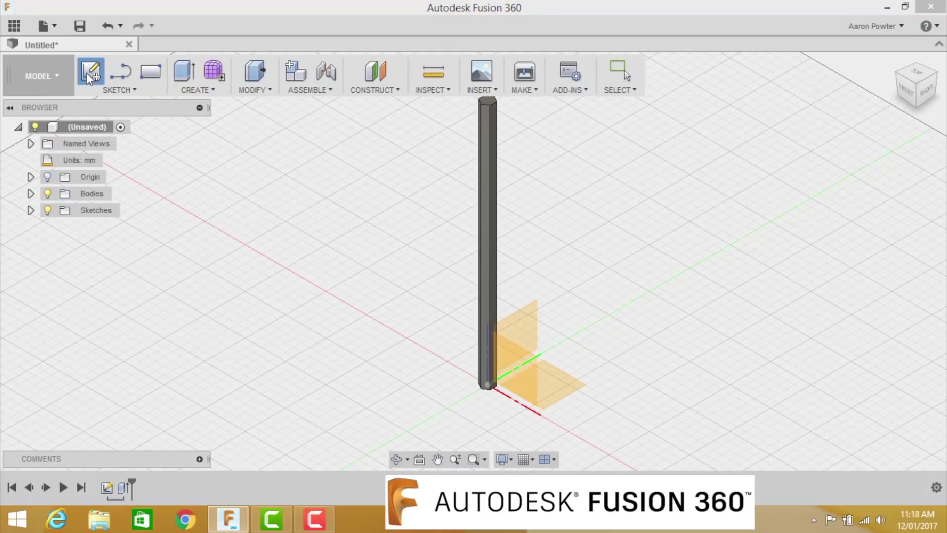
{"action": "left_click", "coordinate": [521, 362]}
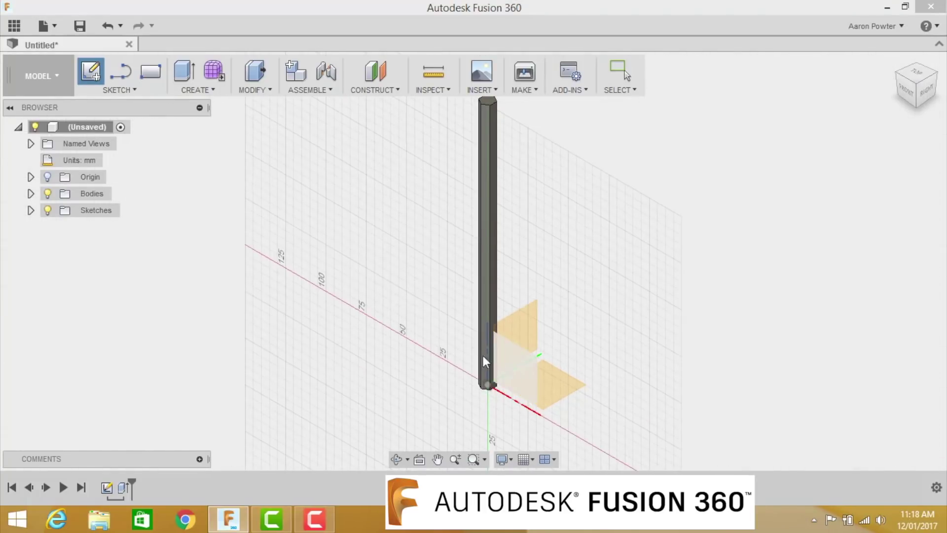
{"action": "left_click", "coordinate": [523, 378]}
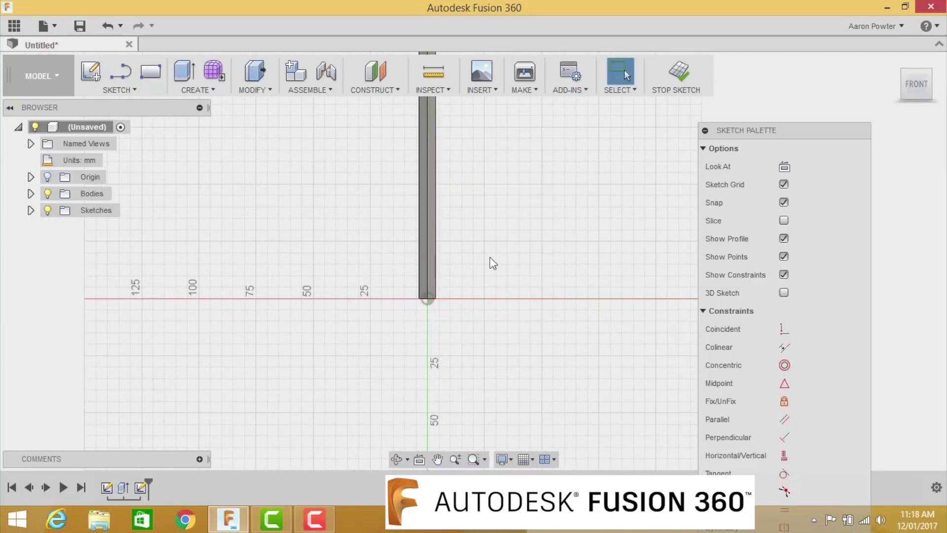
{"action": "key", "text": "l"}
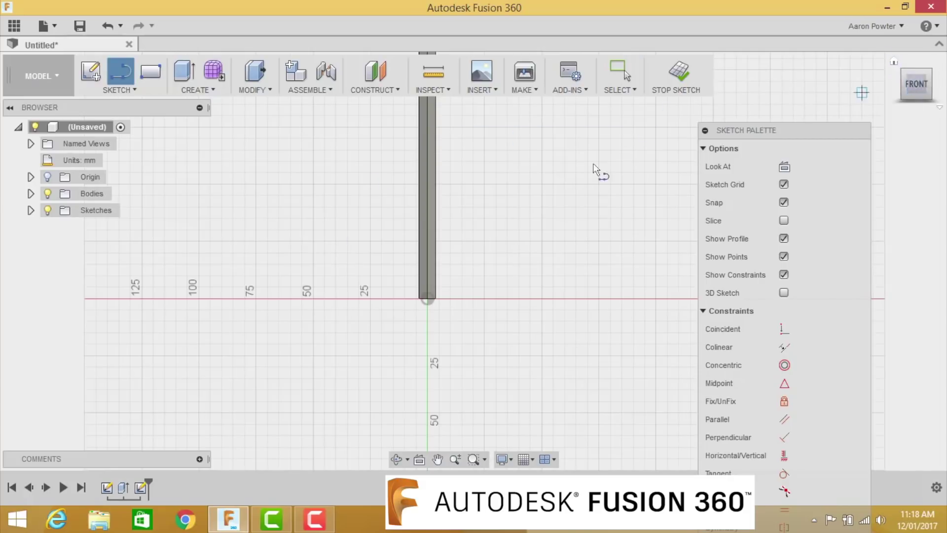
{"action": "scroll", "coordinate": [486, 176], "scroll_direction": "down", "scroll_amount": 1}
{"action": "middle_click_drag", "start_coordinate": [486, 193], "coordinate": [468, 403]}
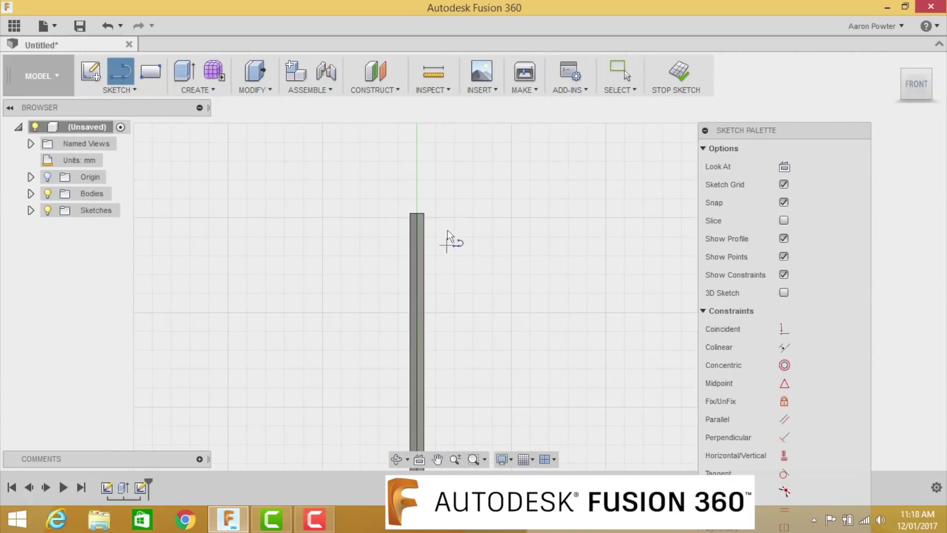
{"action": "scroll", "coordinate": [450, 207], "scroll_direction": "up", "scroll_amount": 1}
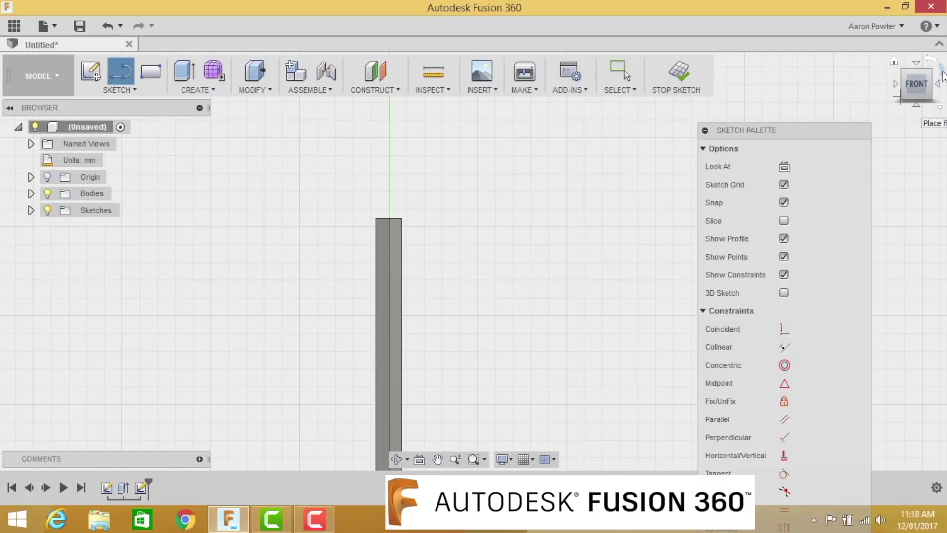
{"action": "left_click", "coordinate": [942, 76]}
- Draw a closed four-line tip profile with a slanted edge at the bar's right end
{"action": "scroll", "coordinate": [530, 176], "scroll_direction": "up", "scroll_amount": 3}
{"action": "left_click", "coordinate": [487, 194]}
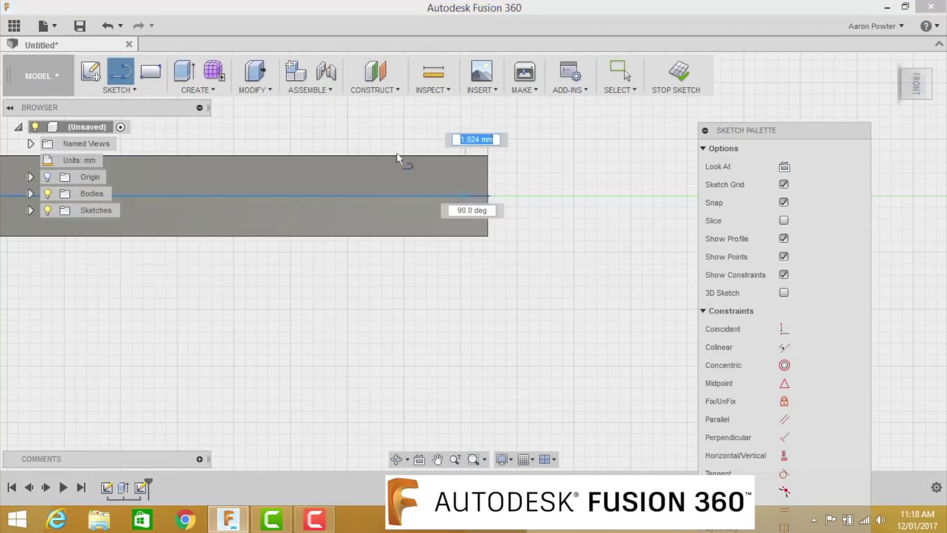
{"action": "left_click", "coordinate": [242, 131]}
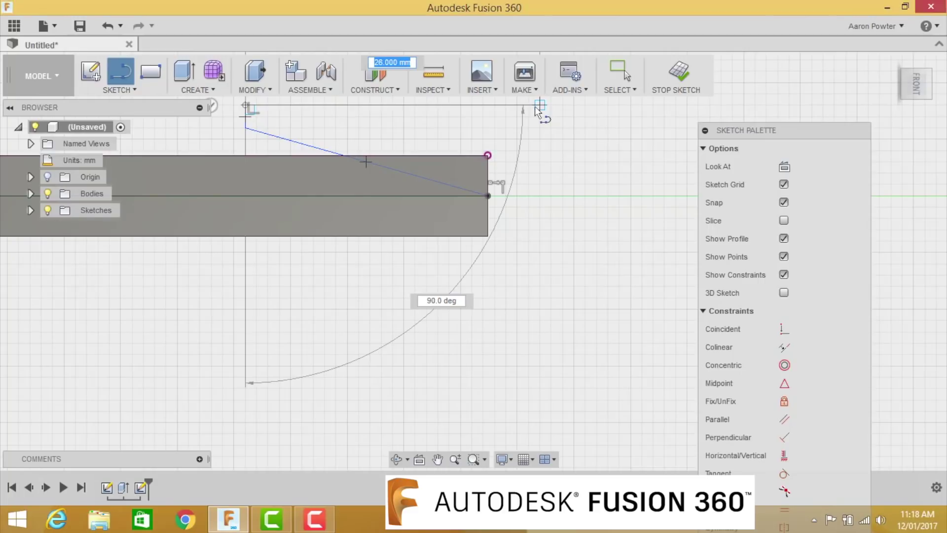
{"action": "left_click", "coordinate": [539, 105]}
{"action": "left_click", "coordinate": [539, 195]}
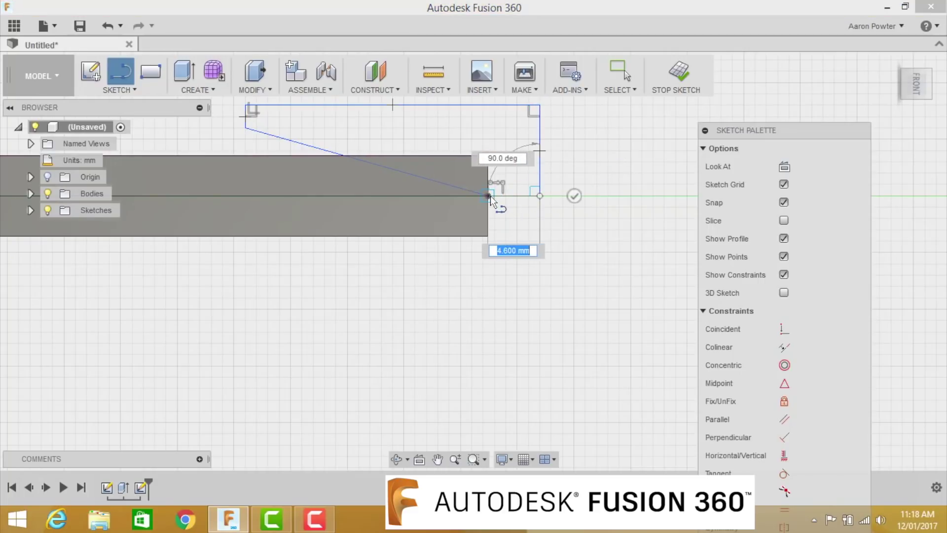
{"action": "left_click", "coordinate": [488, 196]}
{"action": "key", "text": "Escape"}
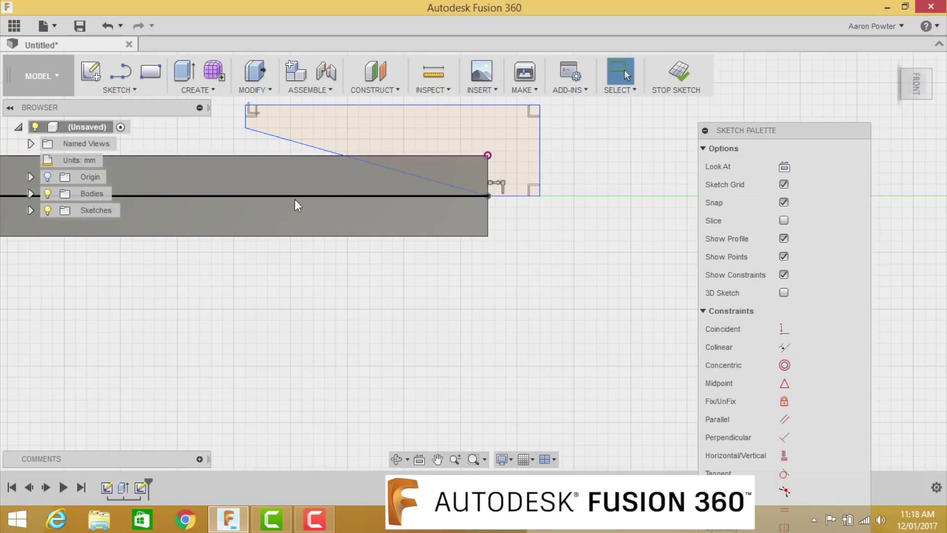
- Constrain the slanted tip line at 15° to the pencil's top edge
{"action": "left_click", "coordinate": [283, 138]}
{"action": "left_click", "coordinate": [300, 195]}
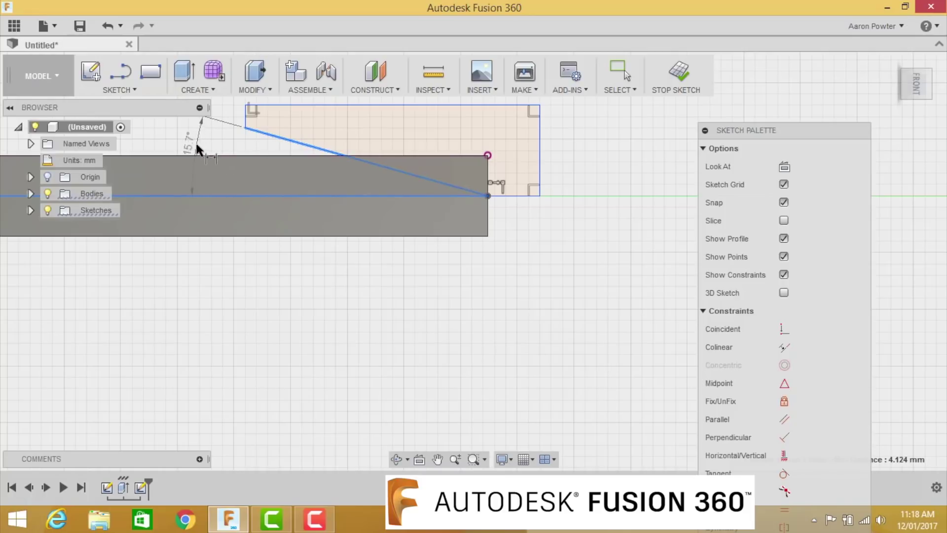
{"action": "left_click", "coordinate": [197, 144]}
{"action": "type", "text": "1"}
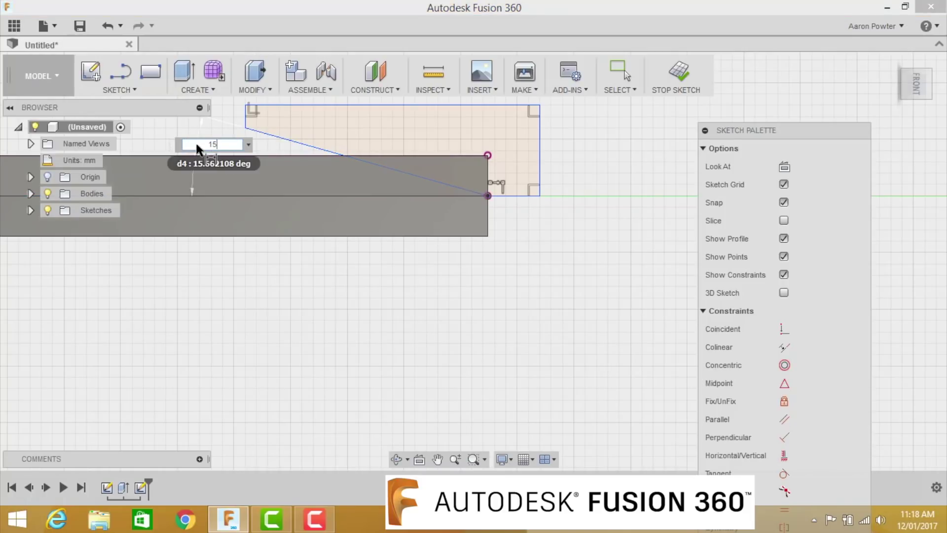
{"action": "type", "text": "5"}
{"action": "key", "text": "Return"}
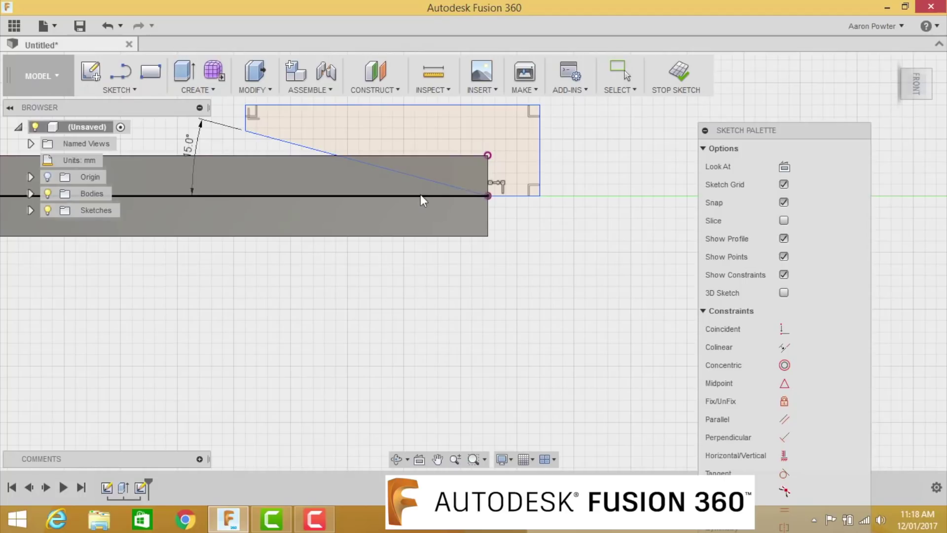
{"action": "scroll", "coordinate": [420, 195], "scroll_direction": "down", "scroll_amount": 3}
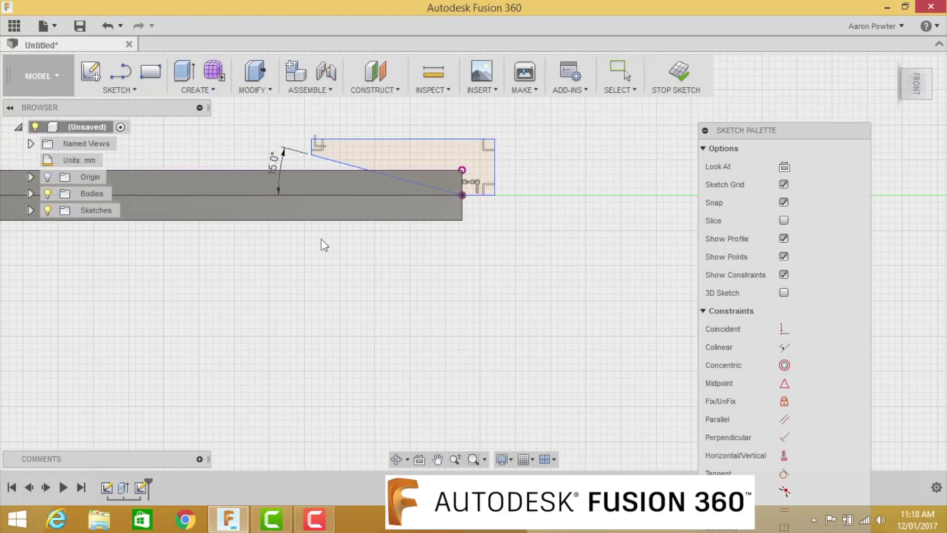
{"action": "mouse_move", "coordinate": [254, 276]}
{"action": "middle_mouse_down"}
{"action": "mouse_move", "coordinate": [676, 365]}
{"action": "mouse_move", "coordinate": [355, 365]}
{"action": "mouse_move", "coordinate": [426, 340]}
{"action": "mouse_move", "coordinate": [623, 334]}
{"action": "mouse_move", "coordinate": [414, 340]}
{"action": "mouse_move", "coordinate": [296, 211]}
{"action": "middle_mouse_up"}
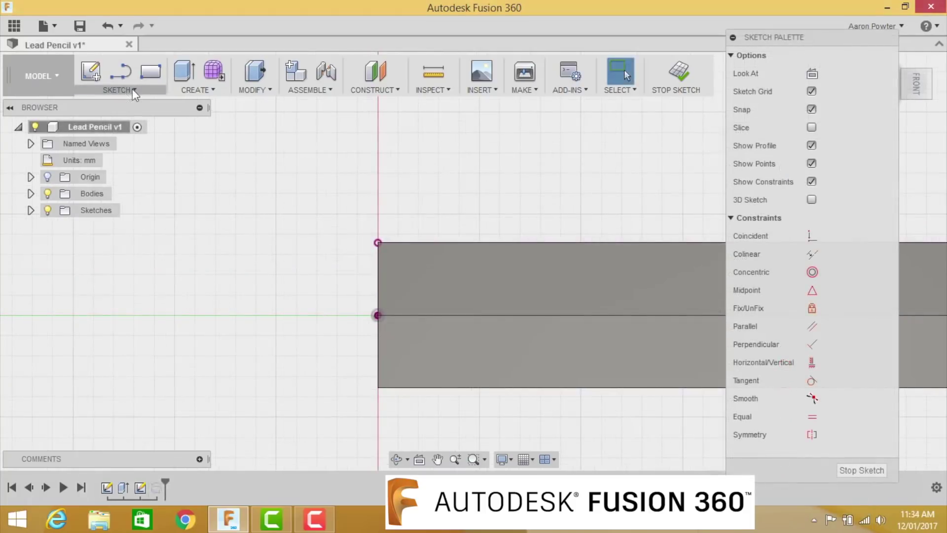
- Draw a three-point arc from the sketch origin to a point above the body's top edge
{"action": "left_click", "coordinate": [133, 91]}
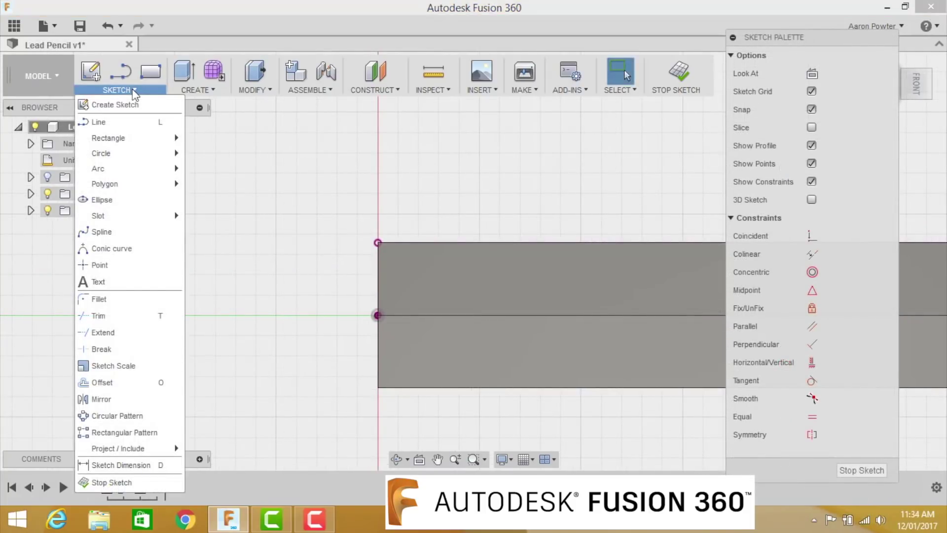
{"action": "mouse_move", "coordinate": [123, 169]}
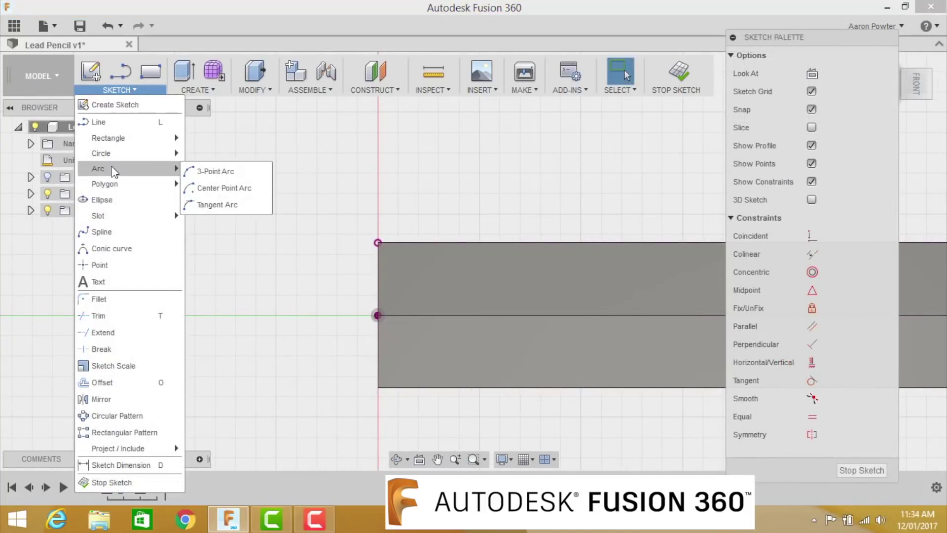
{"action": "left_click", "coordinate": [213, 165]}
{"action": "scroll", "coordinate": [342, 331], "scroll_direction": "up", "scroll_amount": 3}
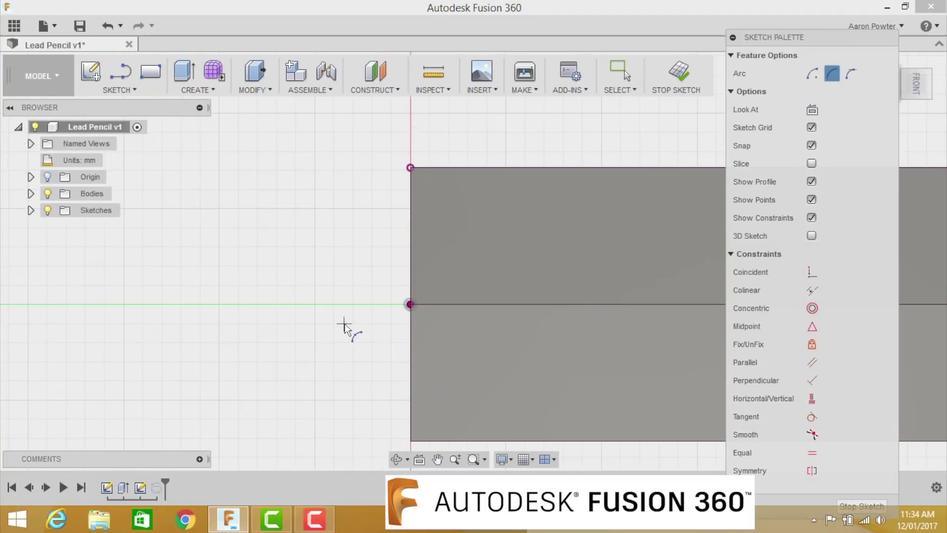
{"action": "left_click", "coordinate": [400, 307]}
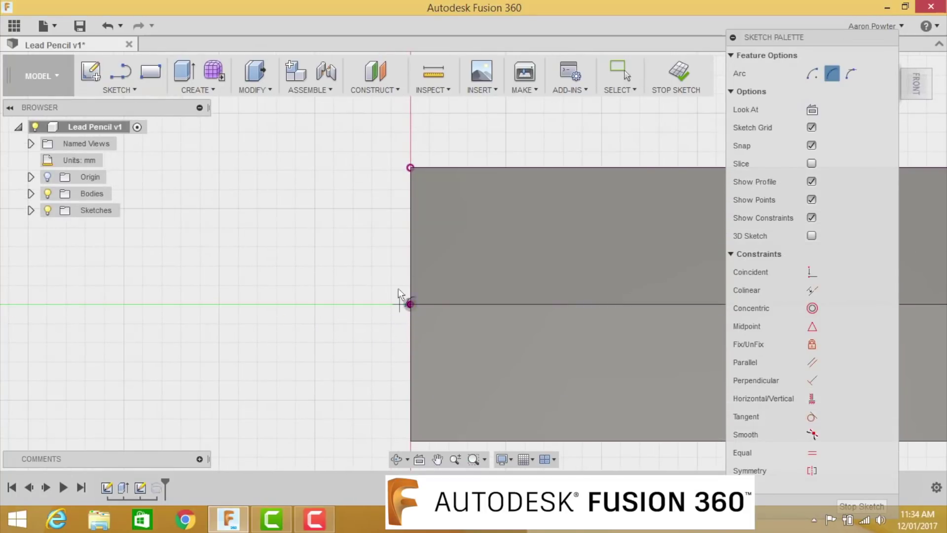
{"action": "left_click", "coordinate": [505, 140]}
{"action": "left_click", "coordinate": [446, 179]}
- Close the back-end profile with straight lines from the arc's end back to its start
{"action": "key", "text": "l"}
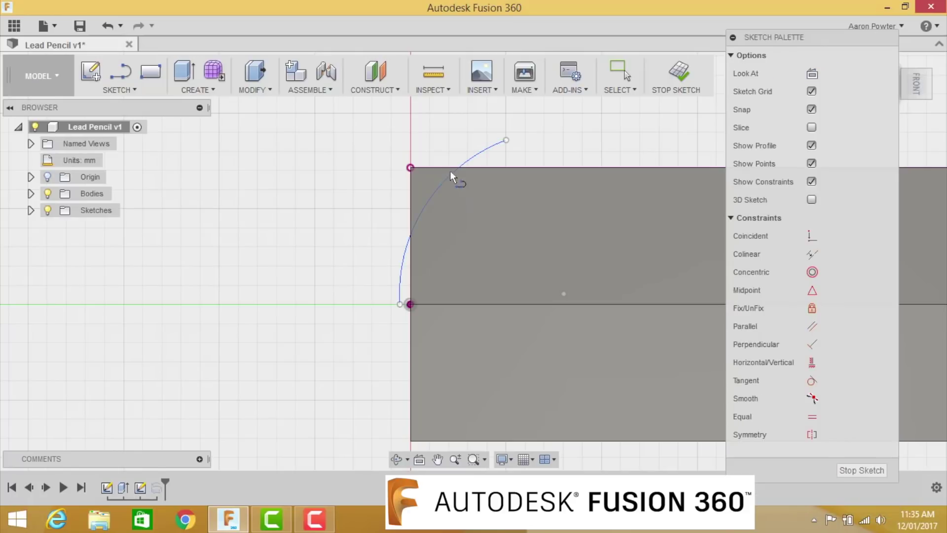
{"action": "left_click", "coordinate": [499, 141]}
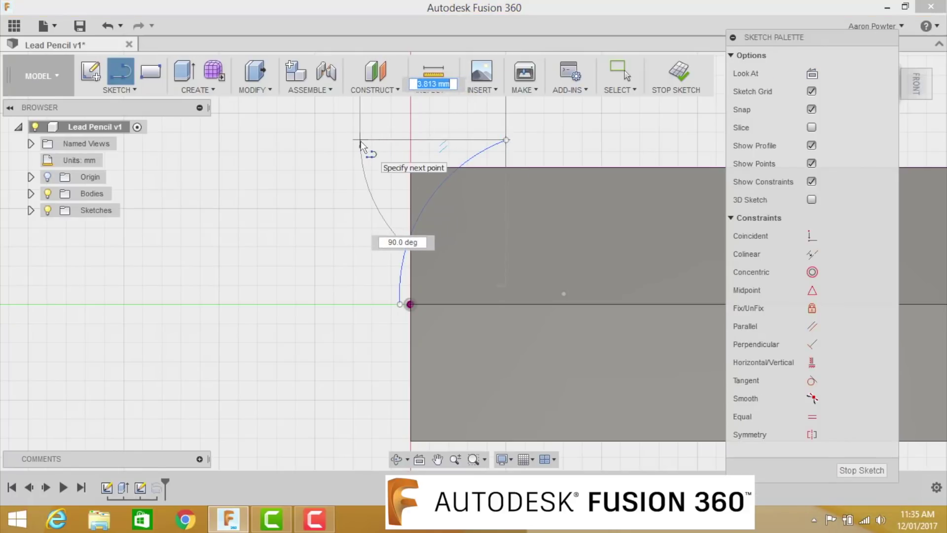
{"action": "left_click", "coordinate": [360, 140]}
{"action": "left_click", "coordinate": [360, 304]}
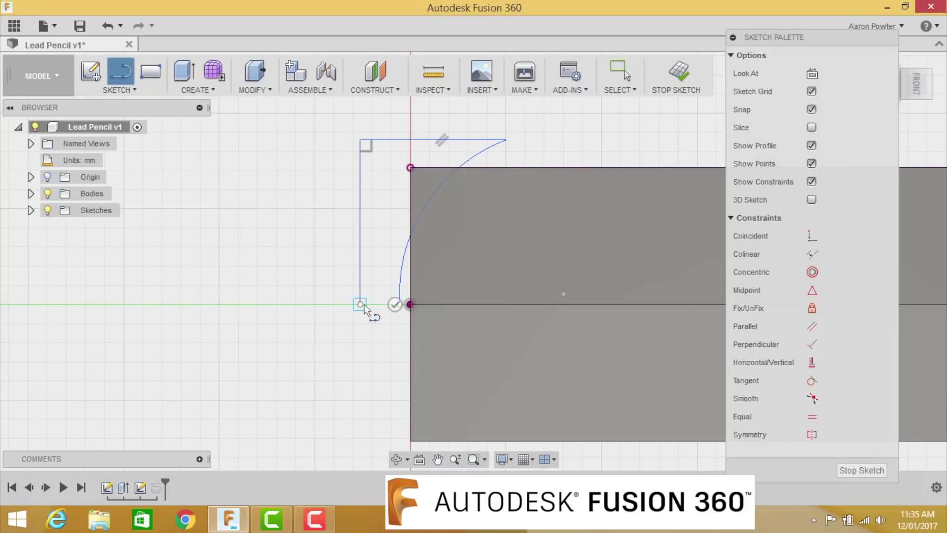
{"action": "left_click", "coordinate": [400, 304]}
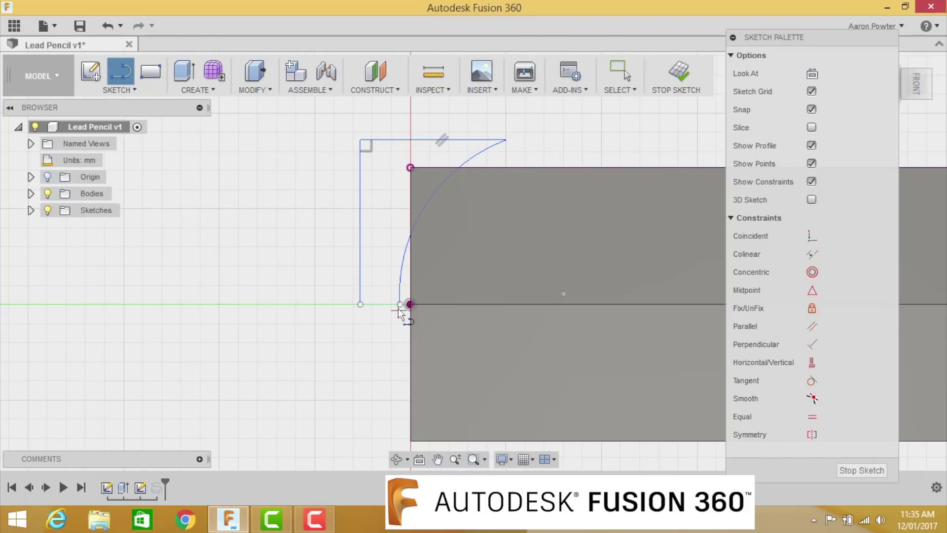
{"action": "left_click", "coordinate": [360, 304]}
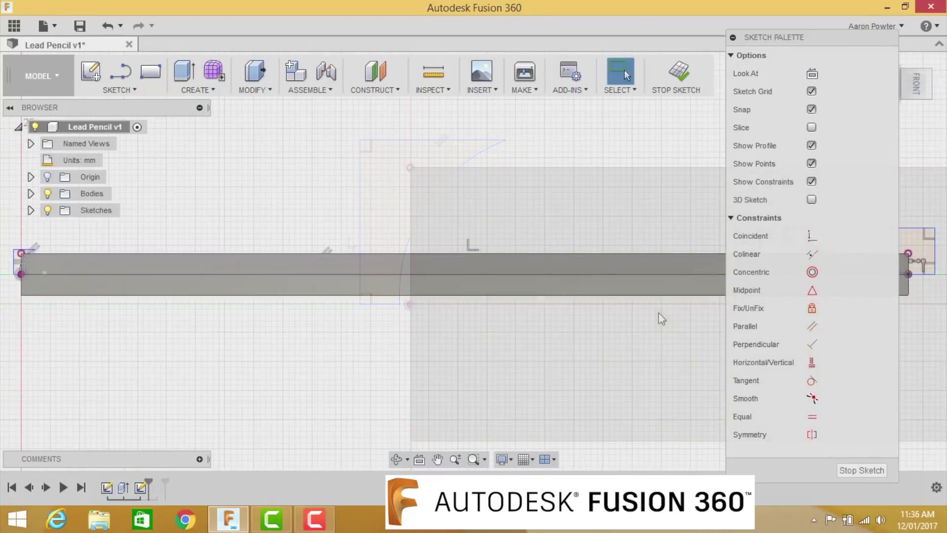
{"action": "mouse_move", "coordinate": [662, 318]}
{"action": "middle_mouse_down"}
{"action": "mouse_move", "coordinate": [433, 321]}
{"action": "mouse_move", "coordinate": [260, 338]}
{"action": "middle_mouse_up"}
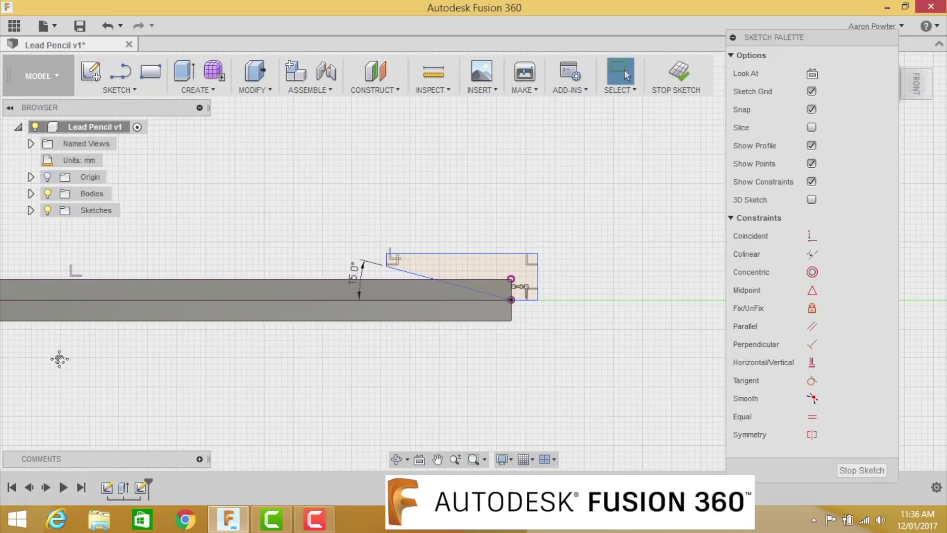
- Start a revolve and select both the tip profile and the small back-end profile
{"action": "mouse_move", "coordinate": [74, 375]}
{"action": "middle_mouse_down"}
{"action": "mouse_move", "coordinate": [786, 363]}
{"action": "mouse_move", "coordinate": [517, 368]}
{"action": "middle_mouse_up"}
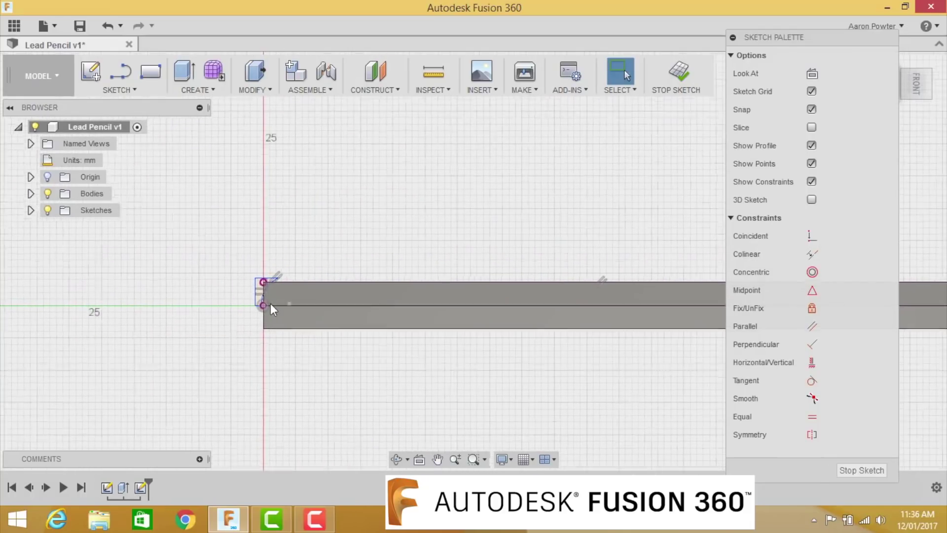
{"action": "mouse_move", "coordinate": [558, 393]}
{"action": "middle_mouse_down"}
{"action": "mouse_move", "coordinate": [122, 365]}
{"action": "mouse_move", "coordinate": [4, 376]}
{"action": "middle_mouse_up"}
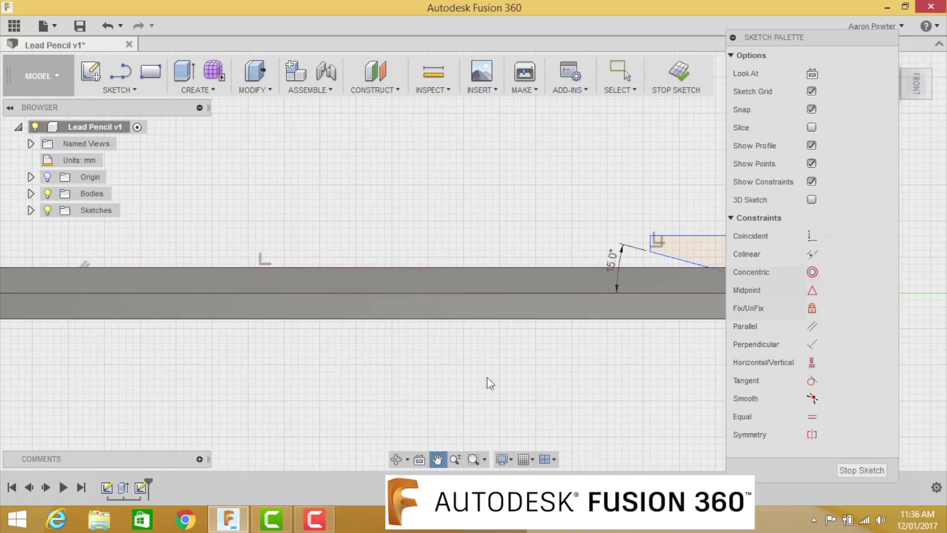
{"action": "key", "text": "Escape"}
{"action": "mouse_move", "coordinate": [505, 380]}
{"action": "middle_mouse_down"}
{"action": "mouse_move", "coordinate": [334, 361]}
{"action": "mouse_move", "coordinate": [222, 154]}
{"action": "middle_mouse_up"}
{"action": "left_click", "coordinate": [204, 94]}
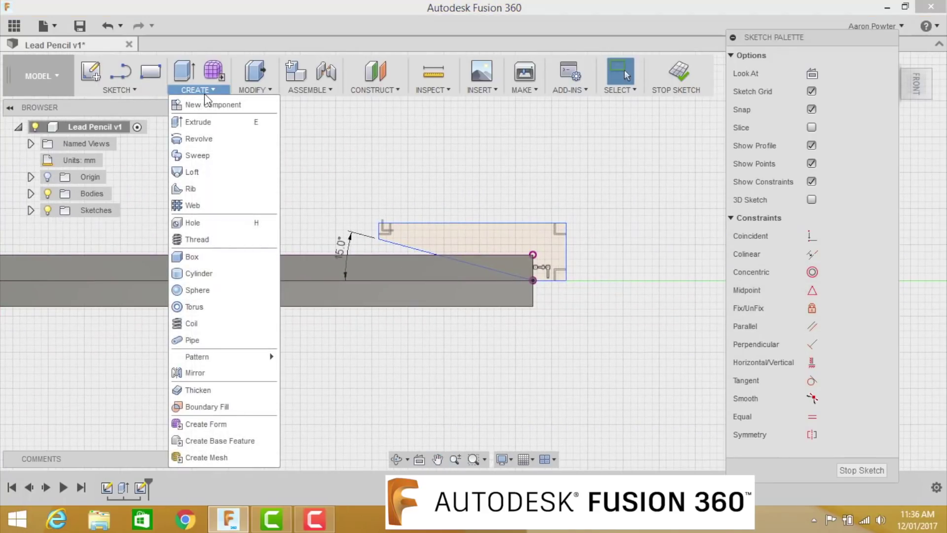
{"action": "left_click", "coordinate": [202, 133]}
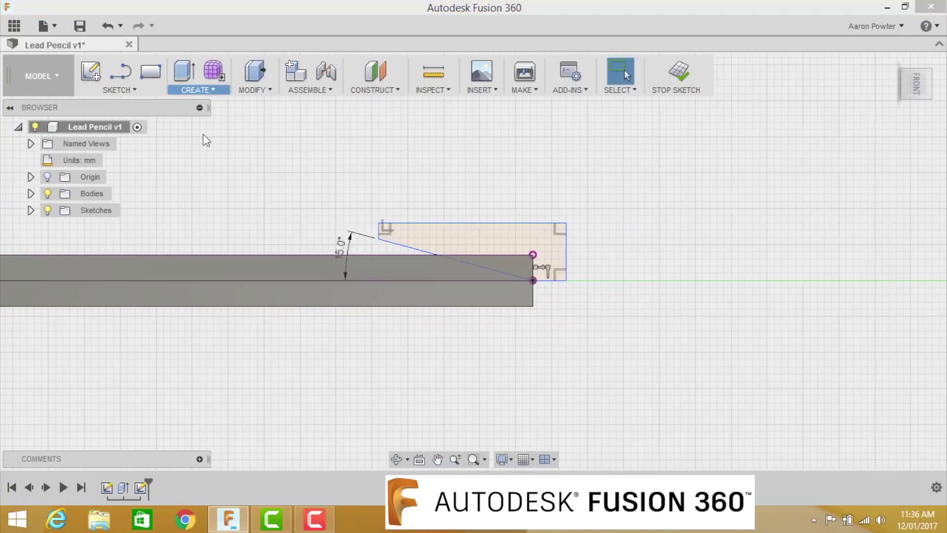
{"action": "left_click", "coordinate": [487, 242]}
{"action": "middle_click_drag", "start_coordinate": [319, 383], "coordinate": [903, 406]}
{"action": "left_click", "coordinate": [232, 286]}
- Revolve around the pencil's centre line as a 360° cut, then check the sharpened tip
{"action": "left_click", "coordinate": [798, 169]}
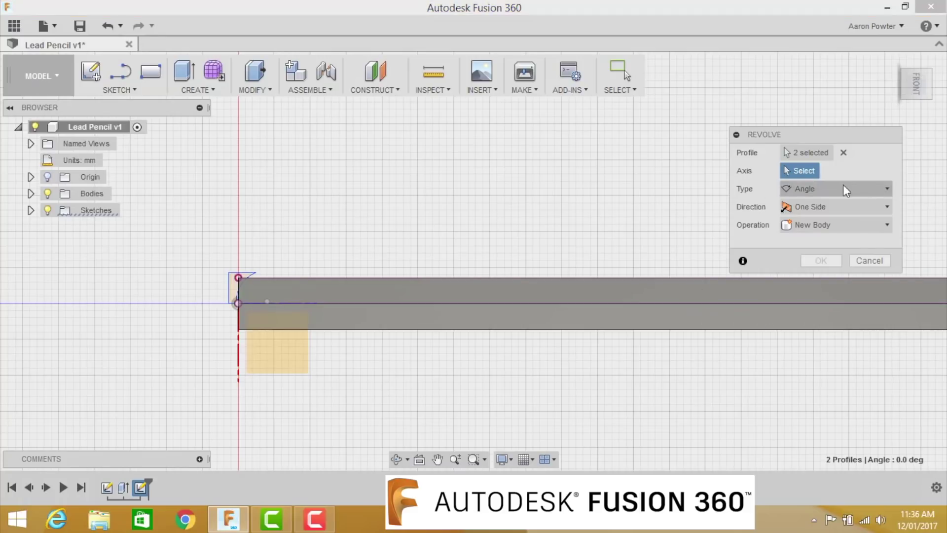
{"action": "left_click", "coordinate": [715, 304]}
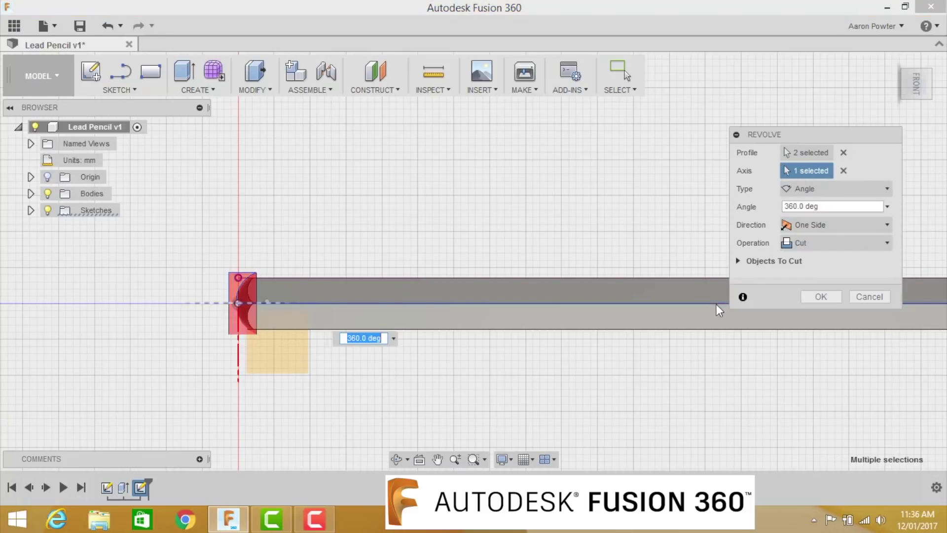
{"action": "left_click", "coordinate": [815, 294]}
{"action": "scroll", "coordinate": [296, 296], "scroll_direction": "up", "scroll_amount": 3}
{"action": "scroll", "coordinate": [558, 366], "scroll_direction": "down", "scroll_amount": 3}
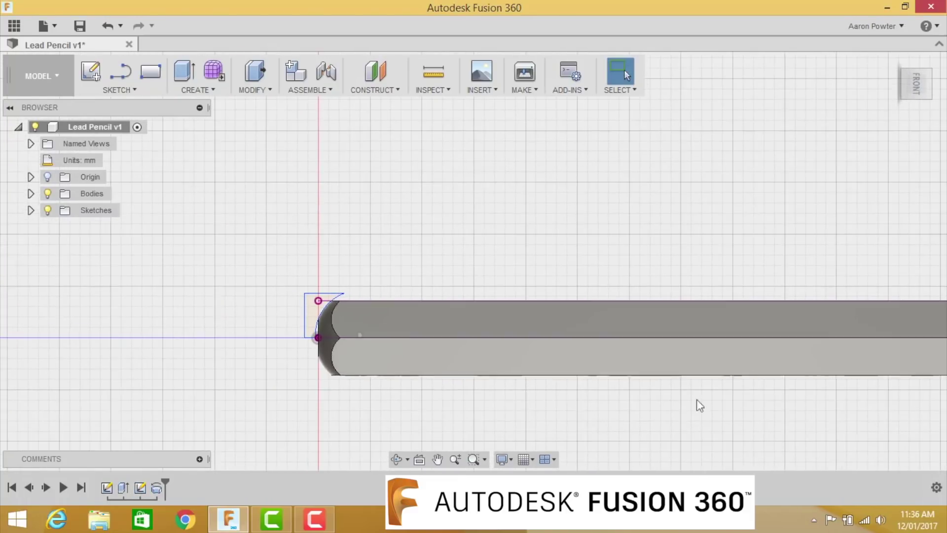
{"action": "middle_click_drag", "start_coordinate": [718, 404], "coordinate": [22, 387]}
{"action": "mouse_move", "coordinate": [727, 357]}
{"action": "middle_mouse_down"}
{"action": "mouse_move", "coordinate": [154, 353]}
{"action": "mouse_move", "coordinate": [163, 332]}
{"action": "middle_mouse_up"}
{"action": "scroll", "coordinate": [383, 324], "scroll_direction": "up", "scroll_amount": 2}
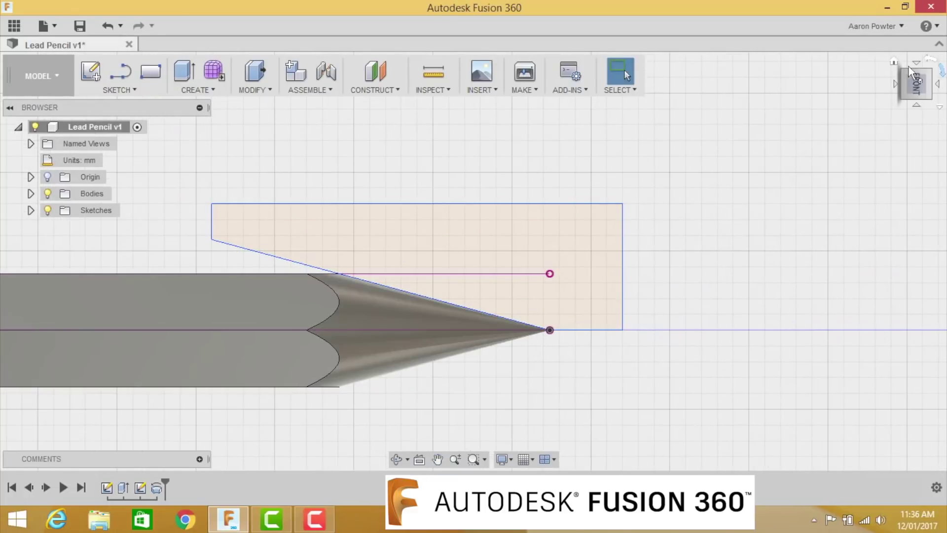
- Return to the ViewCube Home isometric view to see the complete hexagonal pencil
{"action": "left_click", "coordinate": [892, 62]}
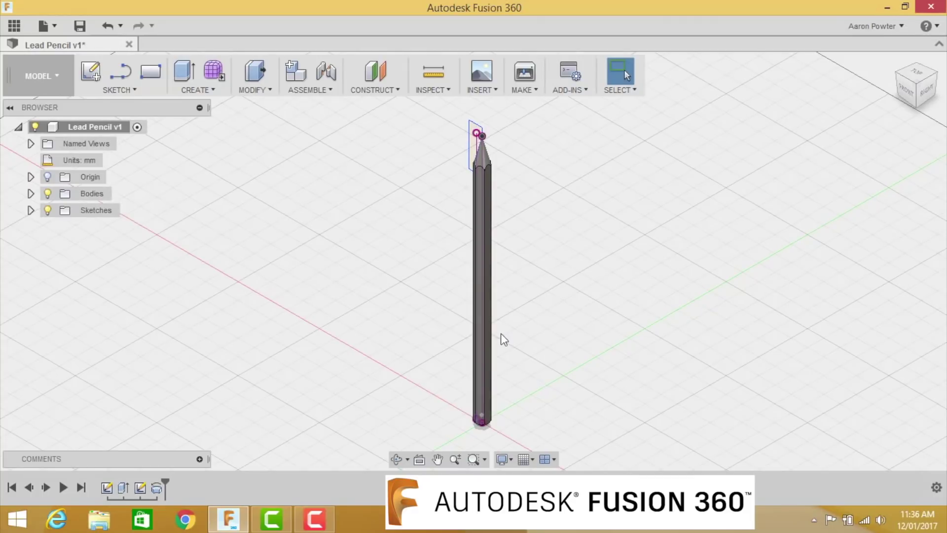